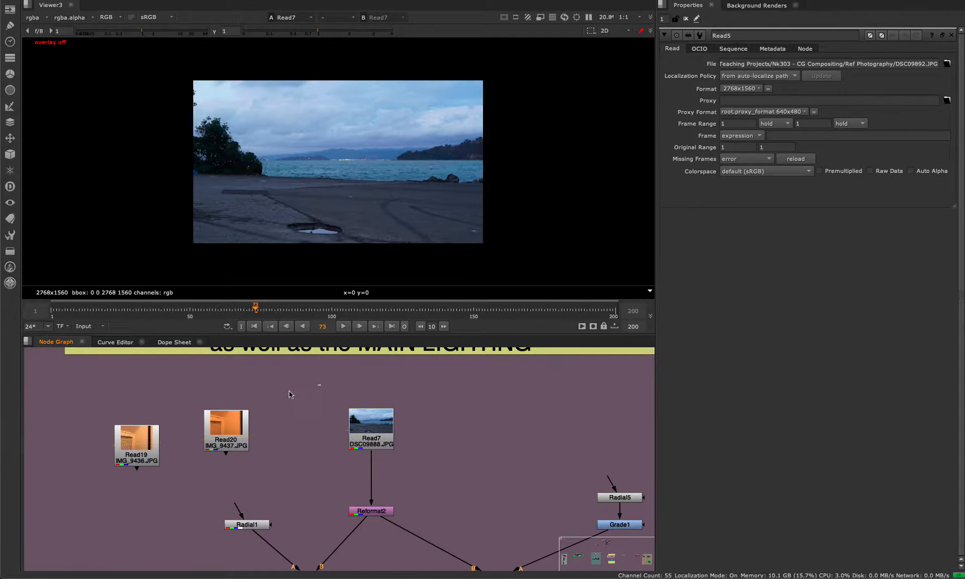
Connect the Read19 interior photo to viewer input 1 and the Read20 interior photo to viewer input 2.
{"action": "left_click", "coordinate": [216, 431]}
{"action": "key", "text": "1"}
{"action": "left_click_drag", "start_coordinate": [150, 449], "coordinate": [135, 433]}
{"action": "key", "text": "1"}
{"action": "left_click_drag", "start_coordinate": [246, 447], "coordinate": [252, 421]}
{"action": "key", "text": "2"}
{"action": "left_click", "coordinate": [208, 416]}
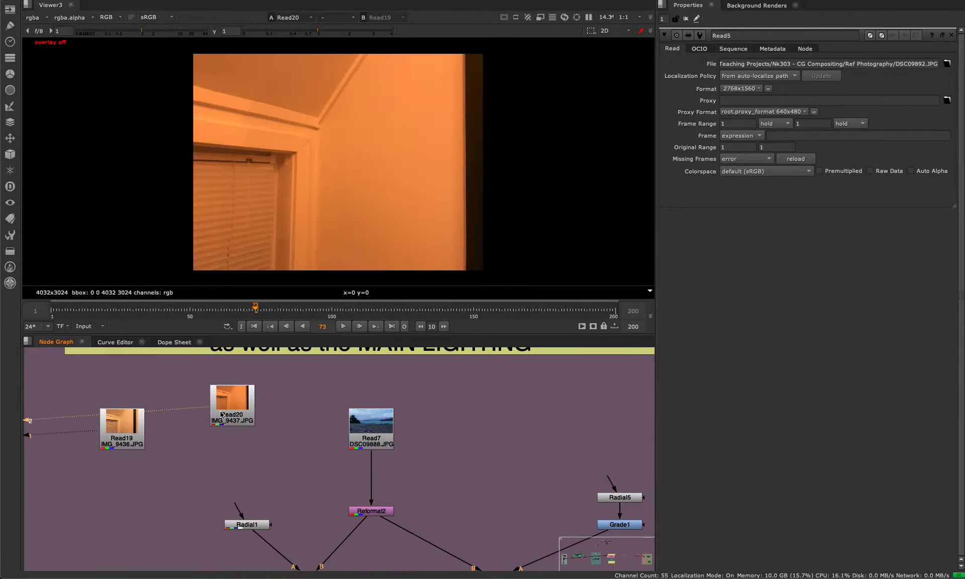
Compare the two interior photos and place the Read20 node directly beside Read19.
{"action": "middle_click_drag", "start_coordinate": [208, 413], "coordinate": [325, 432]}
{"action": "key", "text": "1"}
{"action": "key", "text": "2"}
{"action": "key", "text": "1"}
{"action": "key", "text": "2"}
{"action": "key", "text": "1"}
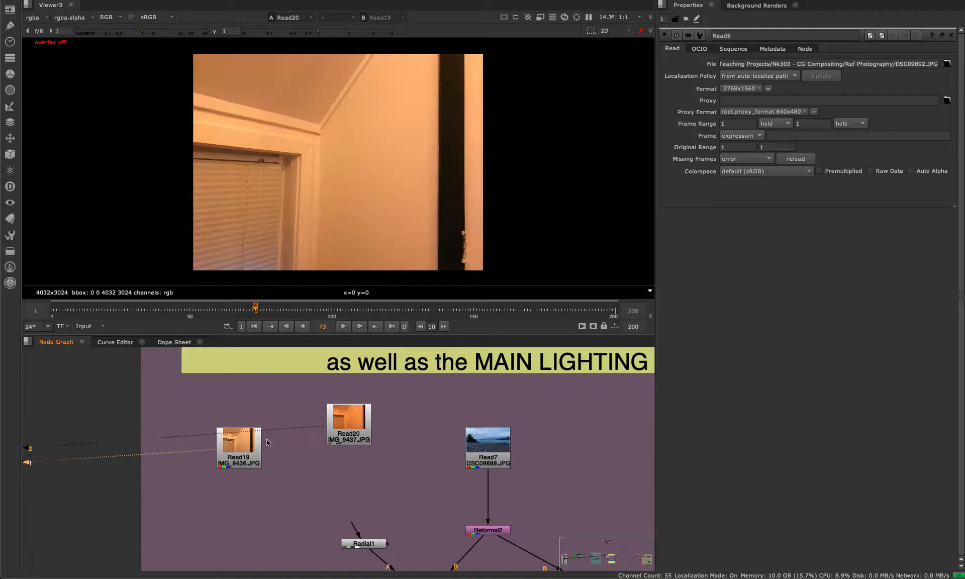
{"action": "key", "text": "2"}
{"action": "left_click_drag", "start_coordinate": [336, 427], "coordinate": [301, 457]}
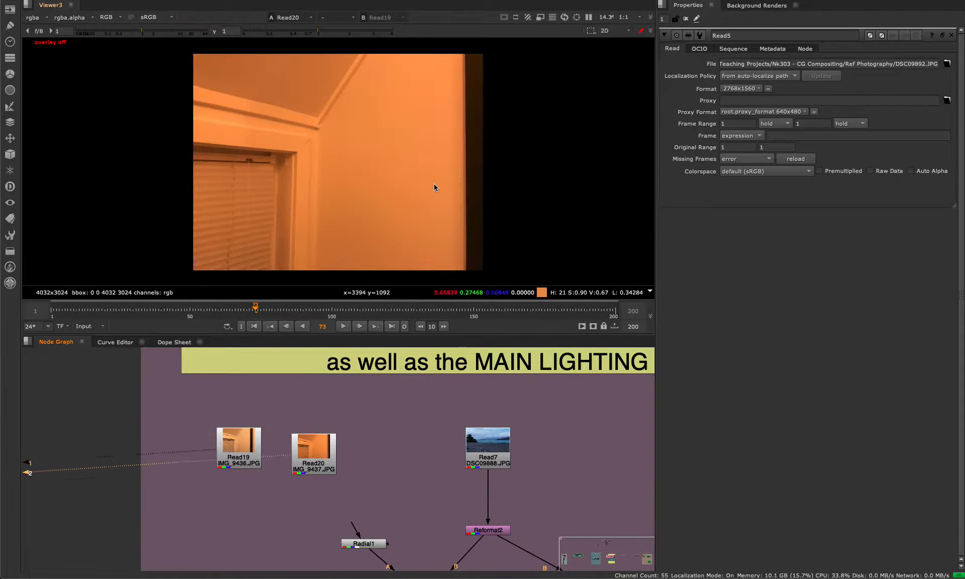
Compare the white balance of the Read19 and Read20 interior photos by alternating repeatedly between viewer inputs 1 and 2.
{"action": "key", "text": "1"}
{"action": "key", "text": "2"}
{"action": "key", "text": "1"}
{"action": "key", "text": "2"}
{"action": "key", "text": "1"}
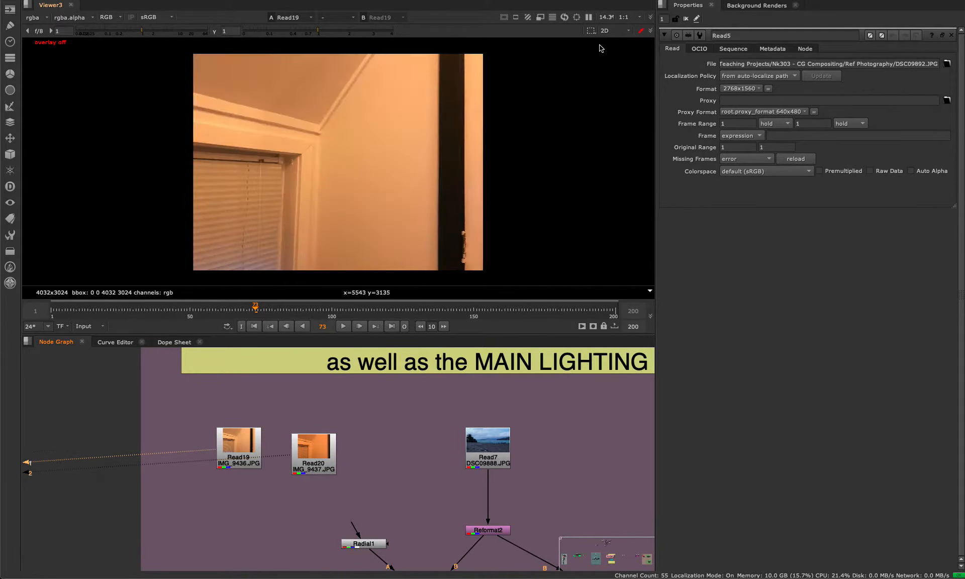
{"action": "key", "text": "2"}
{"action": "key", "text": "1"}
{"action": "key", "text": "2"}
{"action": "key", "text": "1"}
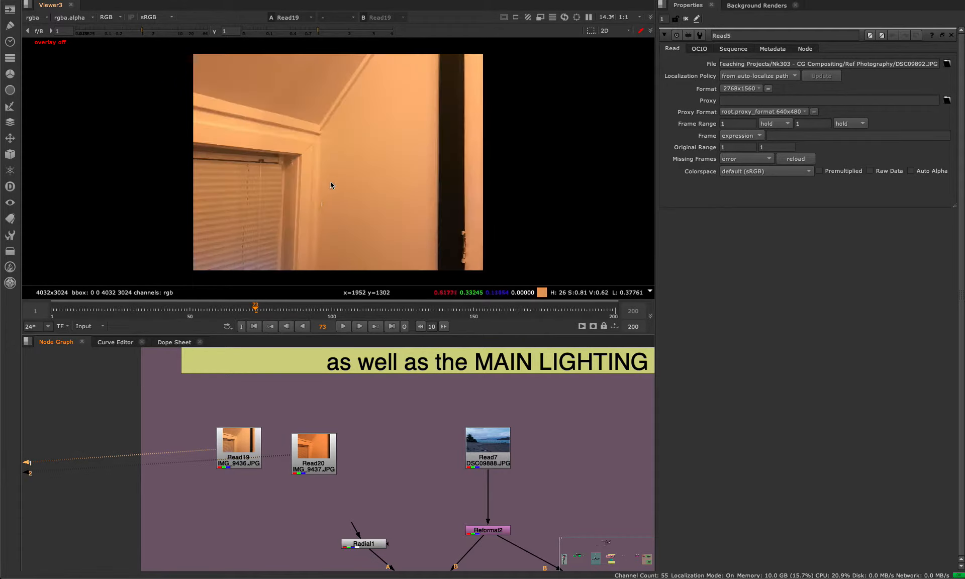
{"action": "key", "text": "2"}
{"action": "key", "text": "1"}
{"action": "key", "text": "2"}
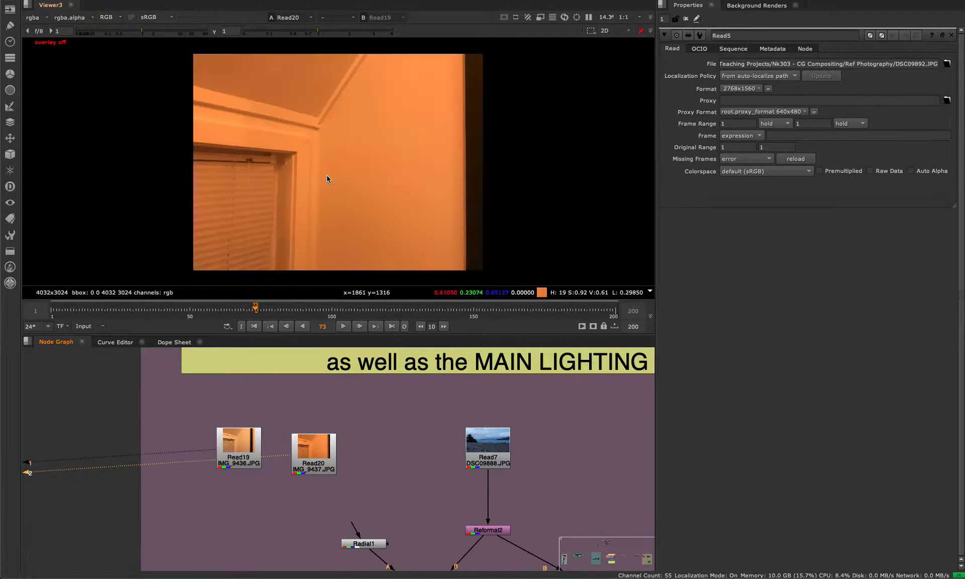
{"action": "key", "text": "1"}
{"action": "key", "text": "2"}
{"action": "key", "text": "1"}
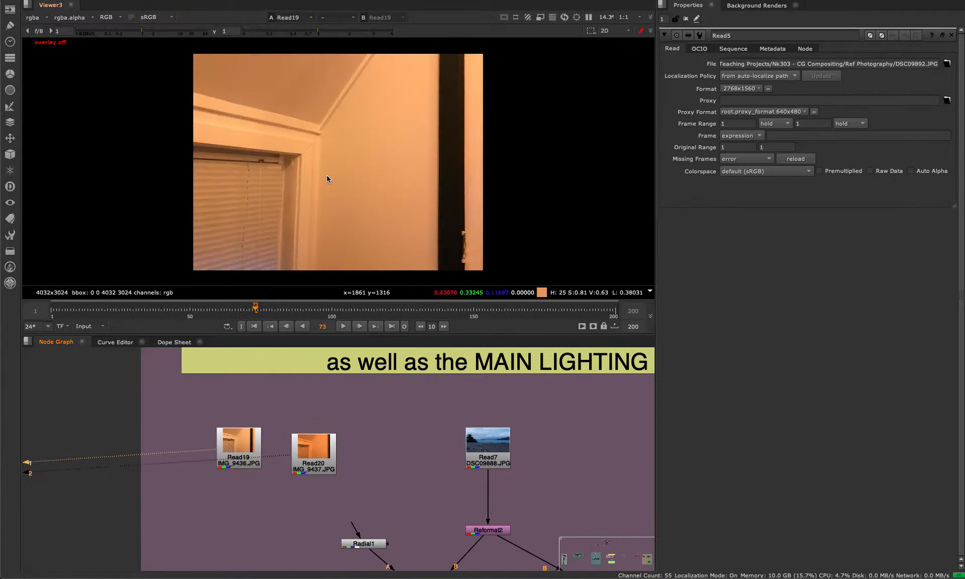
{"action": "key", "text": "2"}
{"action": "key", "text": "1"}
{"action": "key", "text": "2"}
{"action": "key", "text": "1"}
{"action": "key", "text": "2"}
{"action": "key", "text": "1"}
{"action": "key", "text": "2"}
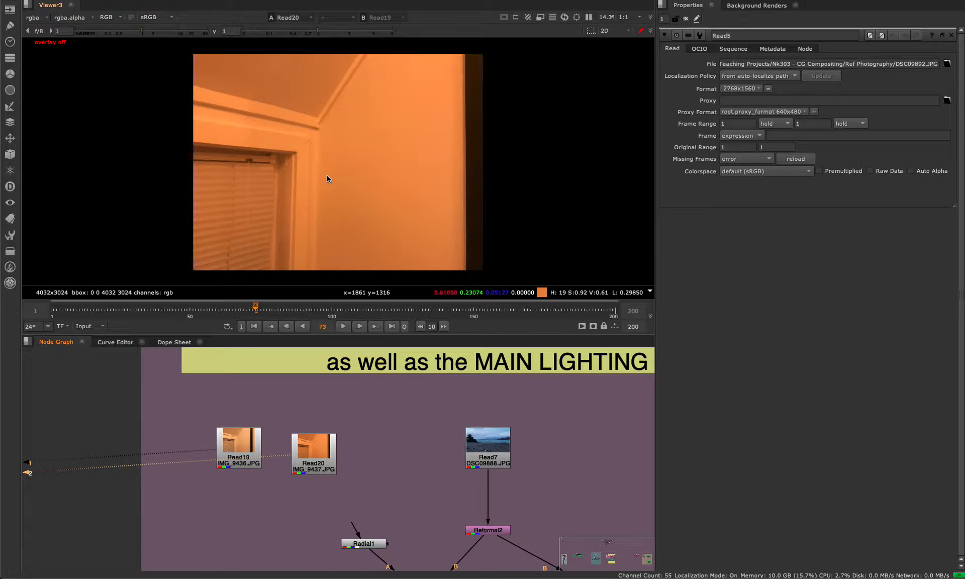
{"action": "key", "text": "1"}
{"action": "key", "text": "2"}
{"action": "key", "text": "1"}
{"action": "key", "text": "2"}
{"action": "key", "text": "1"}
{"action": "key", "text": "2"}
{"action": "key", "text": "1"}
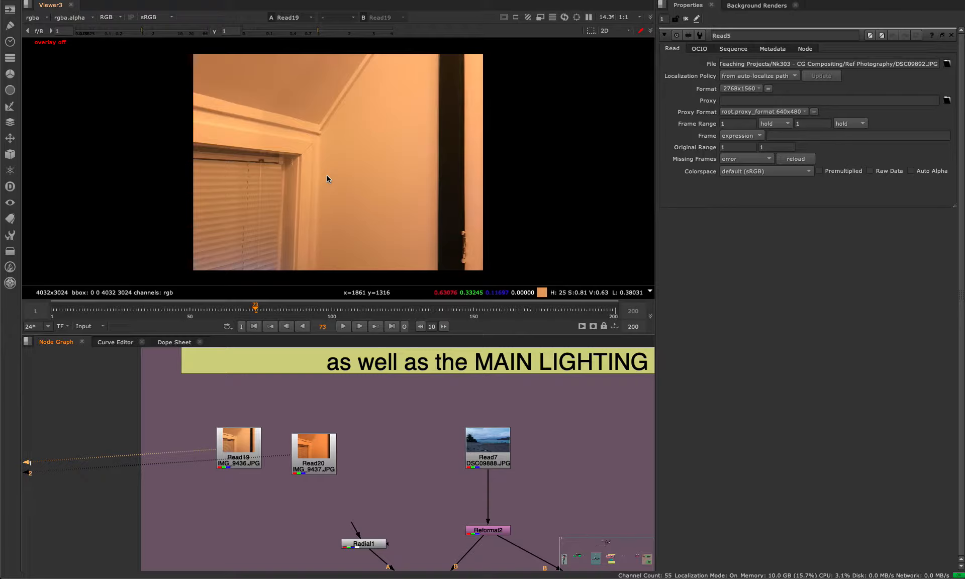
{"action": "key", "text": "2"}
{"action": "key", "text": "1"}
{"action": "key", "text": "2"}
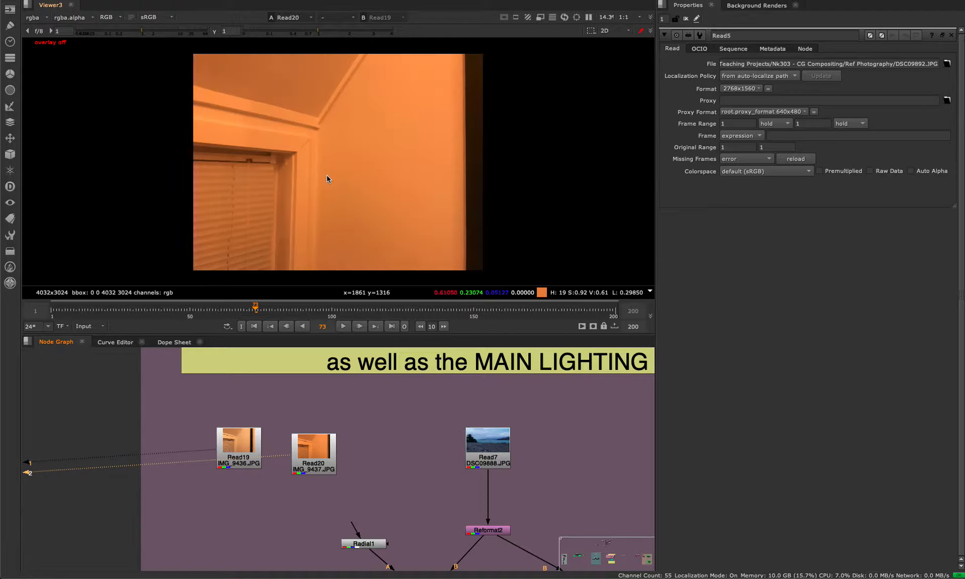
{"action": "key", "text": "1"}
{"action": "key", "text": "2"}
{"action": "key", "text": "1"}
{"action": "key", "text": "2"}
{"action": "key", "text": "1"}
{"action": "key", "text": "2"}
{"action": "key", "text": "1"}
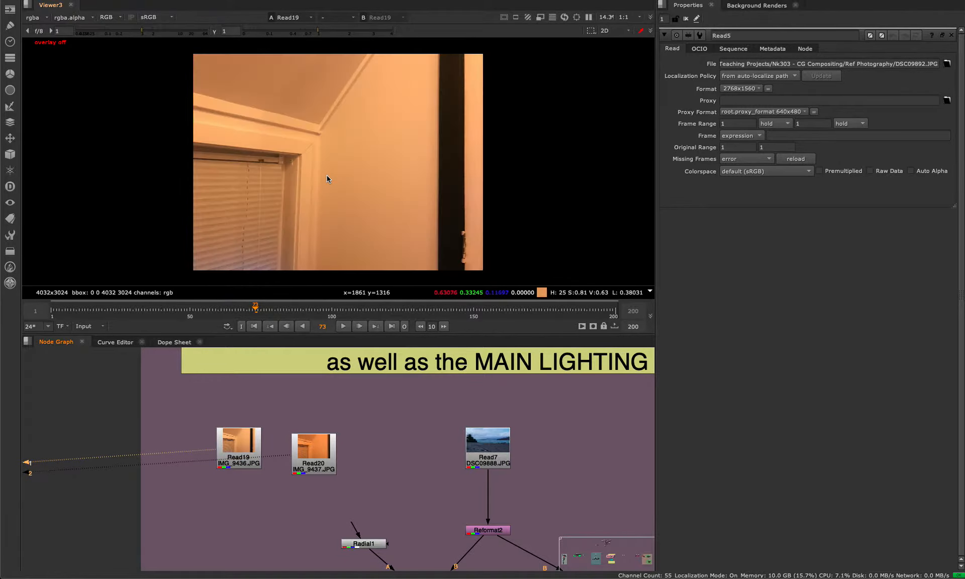
{"action": "key", "text": "2"}
{"action": "key", "text": "1"}
{"action": "key", "text": "2"}
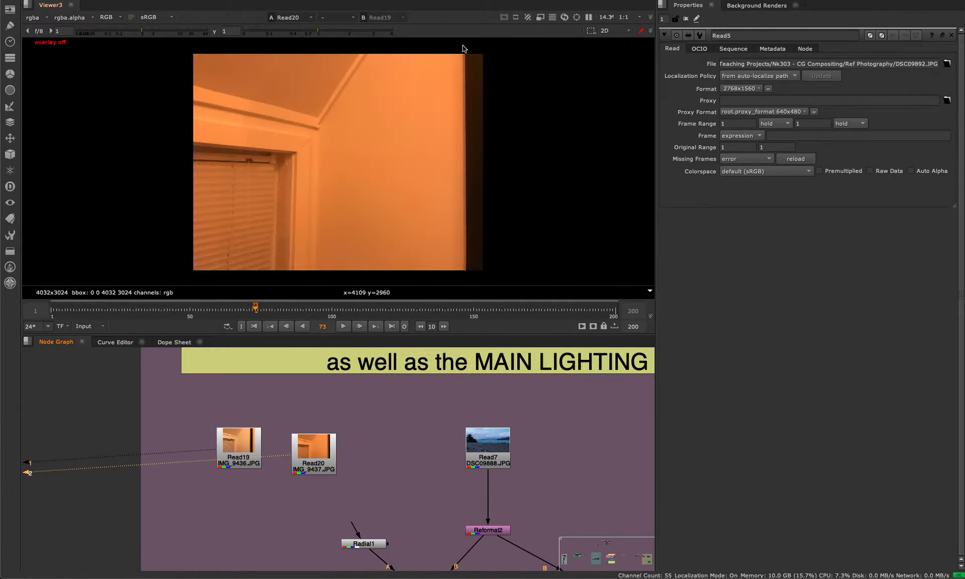
{"action": "key", "text": "1"}
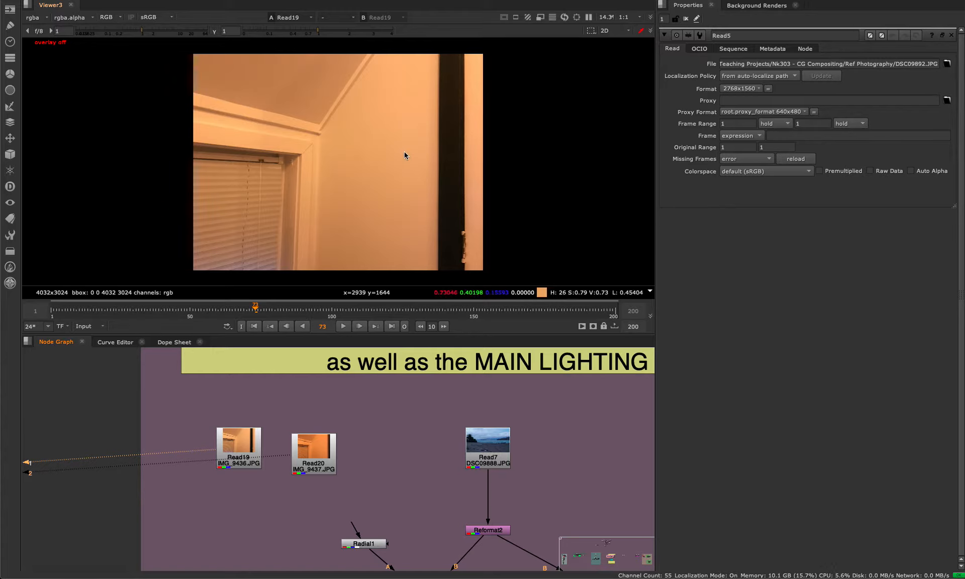
{"action": "key", "text": "2"}
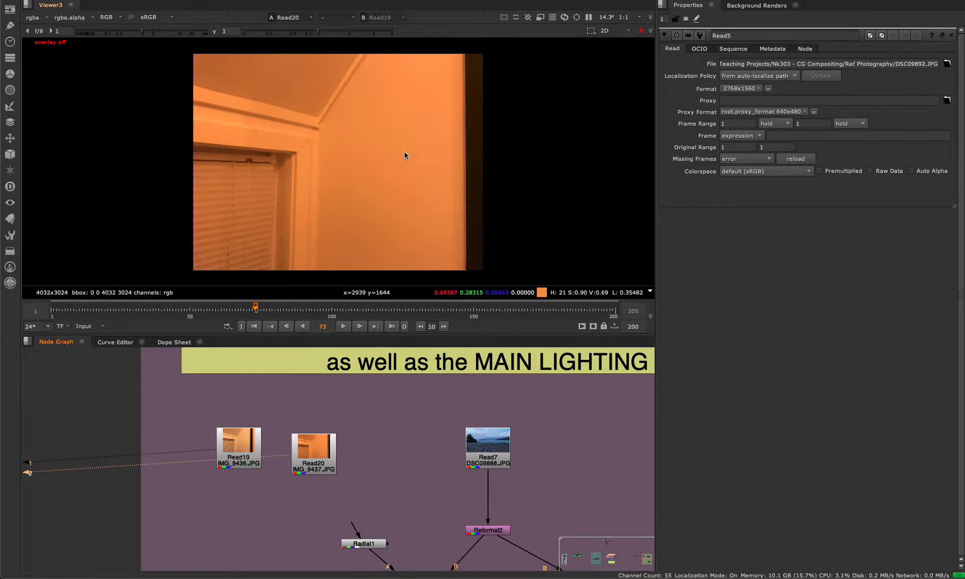
Display the Read7 coastal photo DSC09888.JPG in the viewer and examine its overall color cast in a maximized view.
{"action": "left_click", "coordinate": [488, 447]}
{"action": "key", "text": "1"}
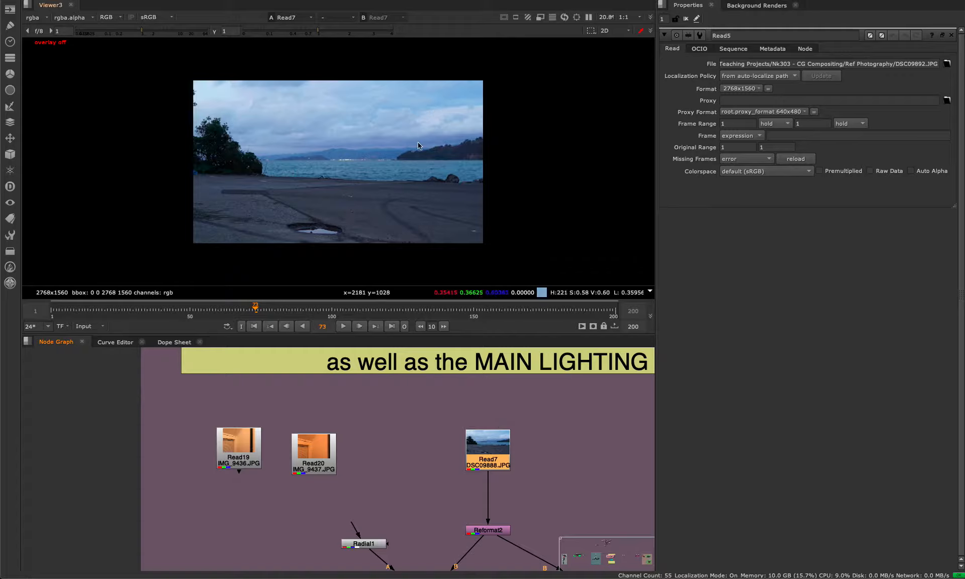
{"action": "key", "text": "space"}
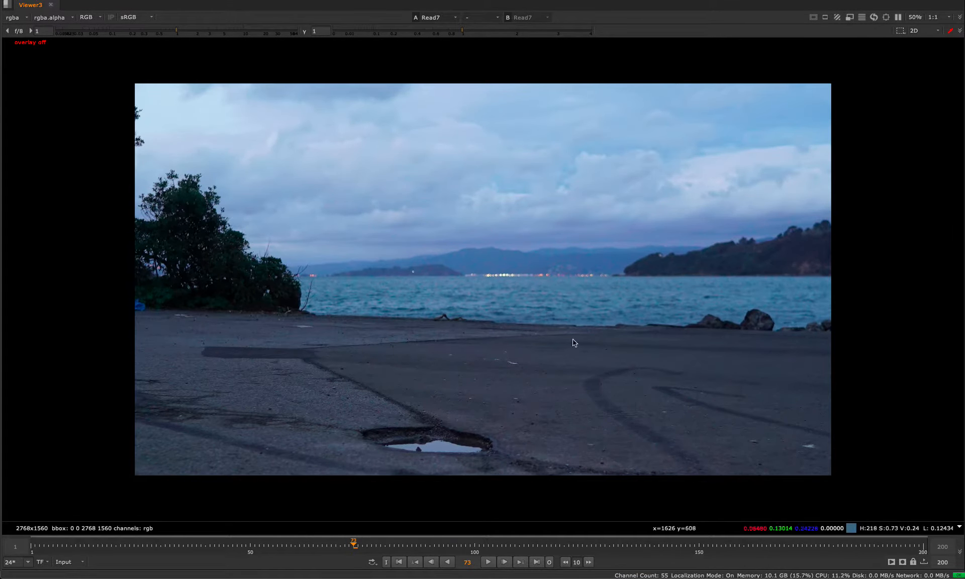
{"action": "middle_click_drag", "start_coordinate": [623, 198], "coordinate": [572, 164]}
{"action": "middle_click_drag", "start_coordinate": [730, 388], "coordinate": [668, 402]}
{"action": "key", "text": "f"}
{"action": "left_click_drag", "start_coordinate": [876, 56], "coordinate": [88, 505]}
{"action": "middle_click_drag", "start_coordinate": [808, 362], "coordinate": [707, 320]}
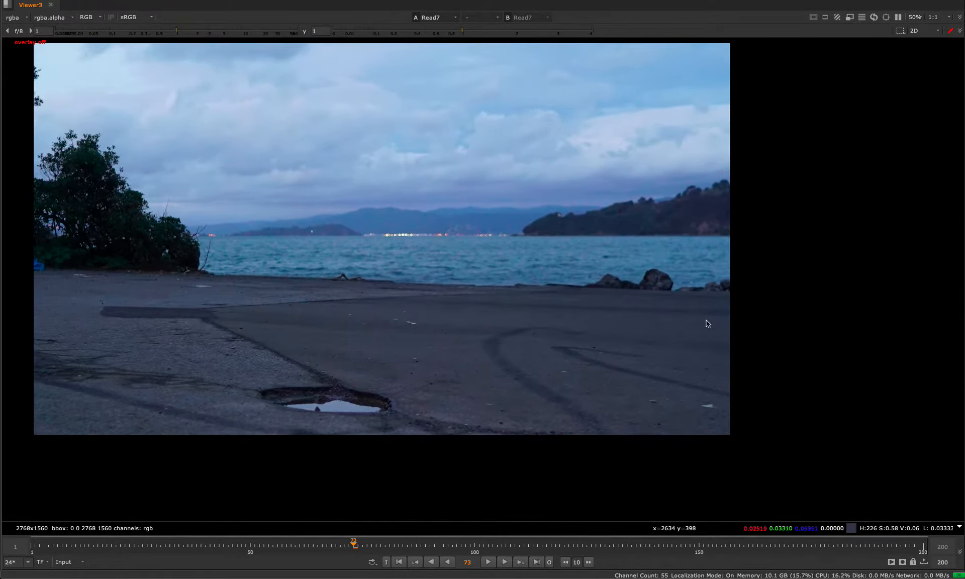
{"action": "key", "text": "f"}
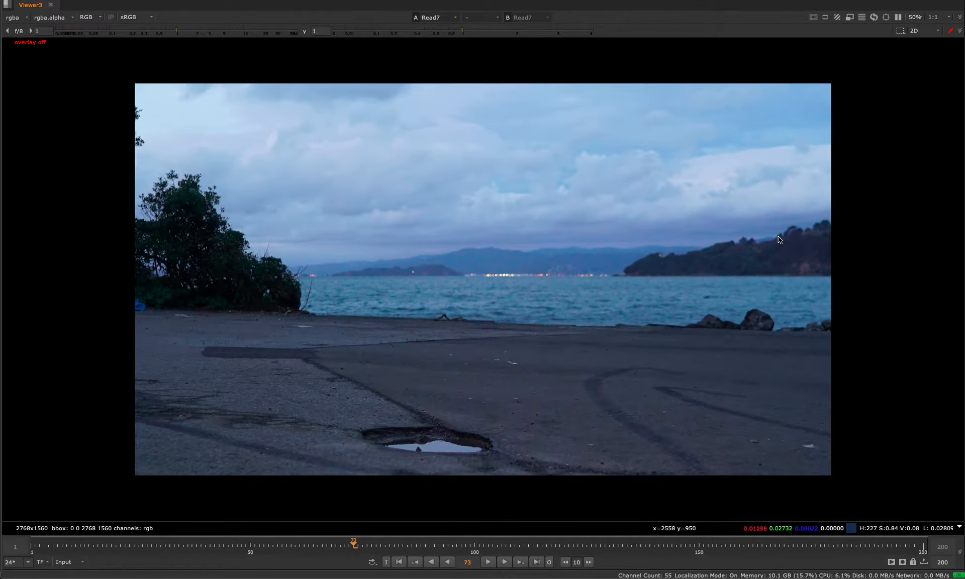
{"action": "left_click_drag", "start_coordinate": [901, 59], "coordinate": [55, 490]}
{"action": "key", "text": "space"}
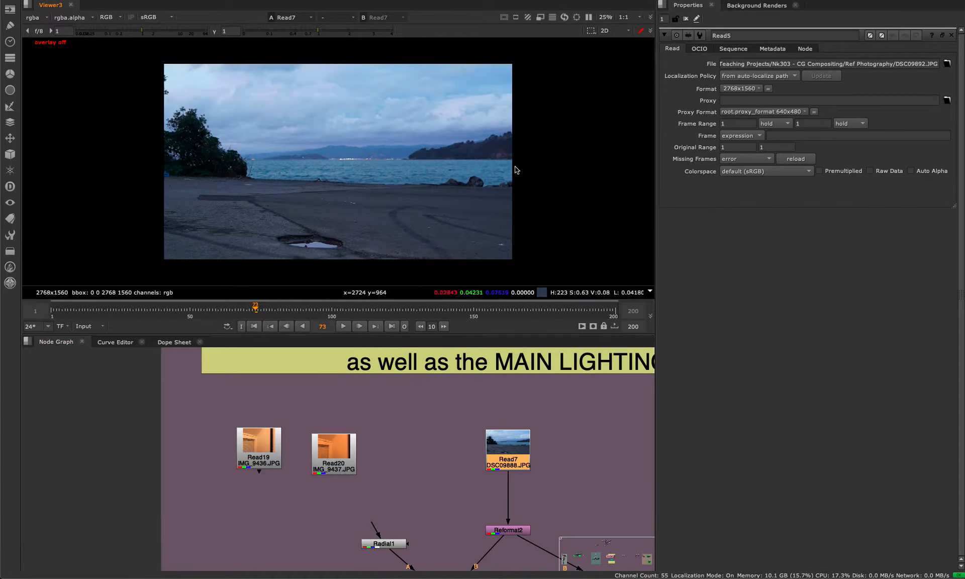
Add a Grade node fed by the Read7 coastal photo and place it beside the Read node.
{"action": "middle_click_drag", "start_coordinate": [584, 461], "coordinate": [400, 412]}
{"action": "left_click", "coordinate": [377, 414]}
{"action": "scroll", "coordinate": [368, 414], "scroll_direction": "up", "scroll_amount": 4}
{"action": "middle_click_drag", "start_coordinate": [465, 110], "coordinate": [462, 113]}
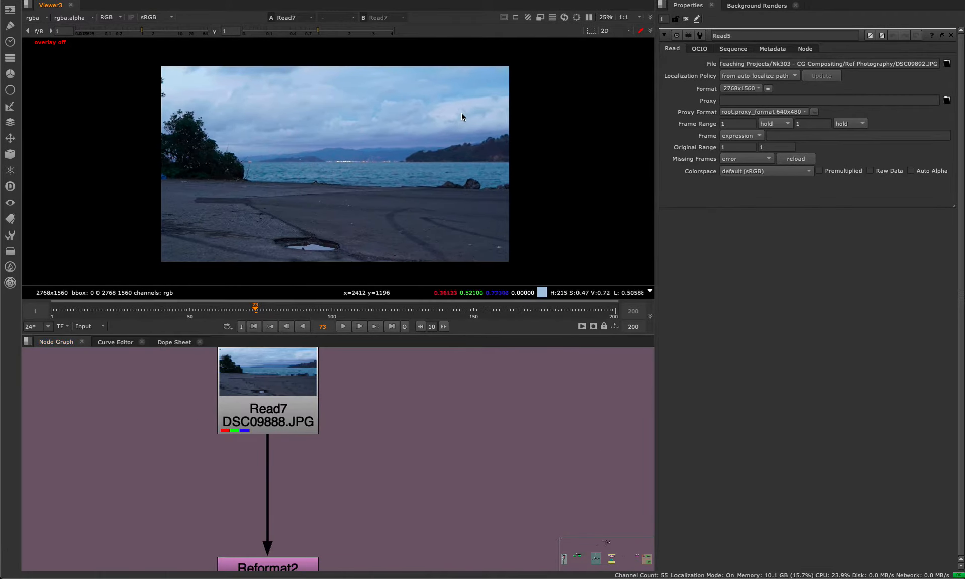
{"action": "scroll", "coordinate": [462, 113], "scroll_direction": "up", "scroll_amount": 2}
{"action": "scroll", "coordinate": [453, 106], "scroll_direction": "up", "scroll_amount": 2}
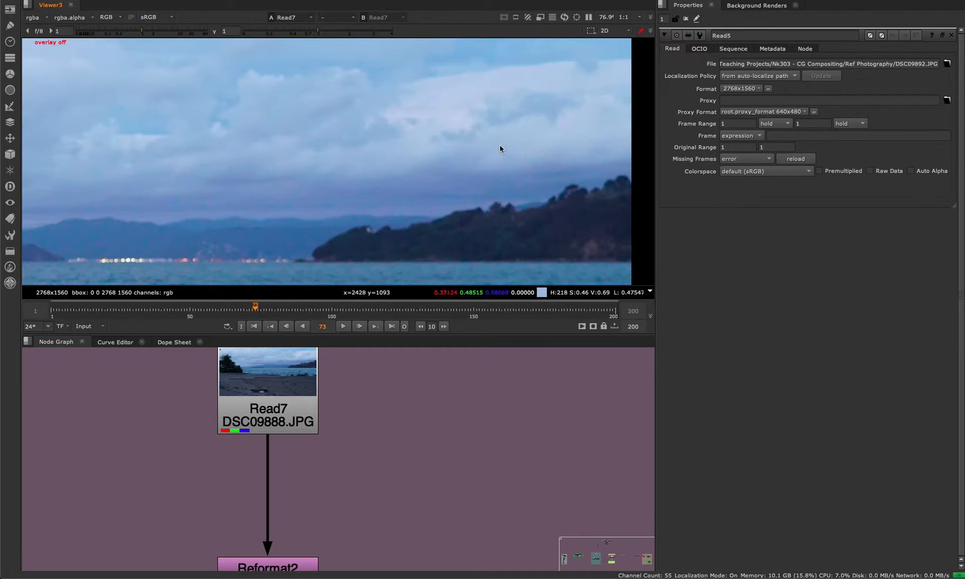
{"action": "mouse_move", "coordinate": [314, 410]}
{"action": "left_mouse_down"}
{"action": "mouse_move", "coordinate": [356, 434]}
{"action": "mouse_move", "coordinate": [325, 413]}
{"action": "left_mouse_up"}
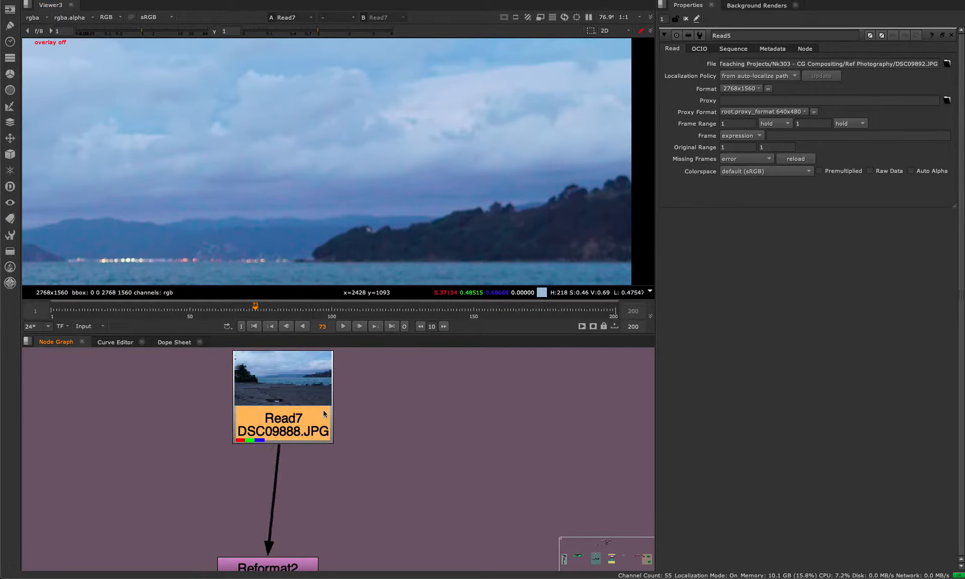
{"action": "left_click", "coordinate": [402, 414]}
{"action": "key", "text": "g"}
{"action": "left_click_drag", "start_coordinate": [397, 408], "coordinate": [412, 418]}
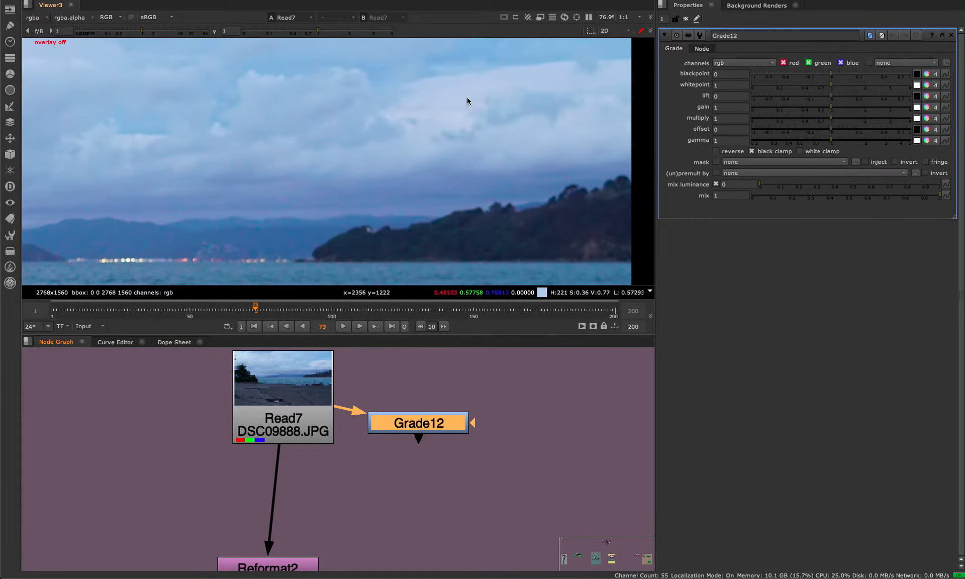
View the Grade node's output and sample its whitepoint from the bright cloud, about 0.552, 0.617, 0.799 in red, green and blue.
{"action": "scroll", "coordinate": [468, 123], "scroll_direction": "down", "scroll_amount": 5}
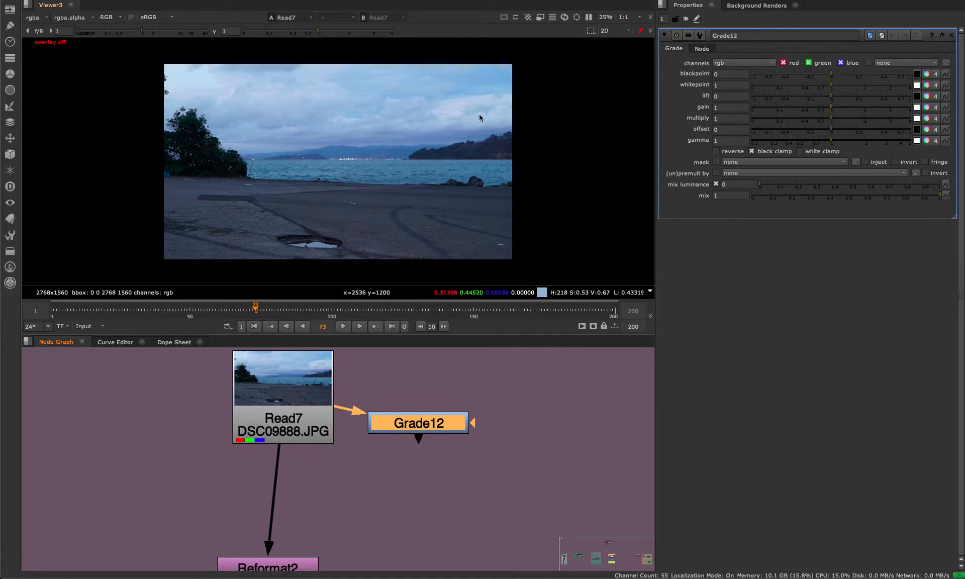
{"action": "scroll", "coordinate": [479, 113], "scroll_direction": "up", "scroll_amount": 3}
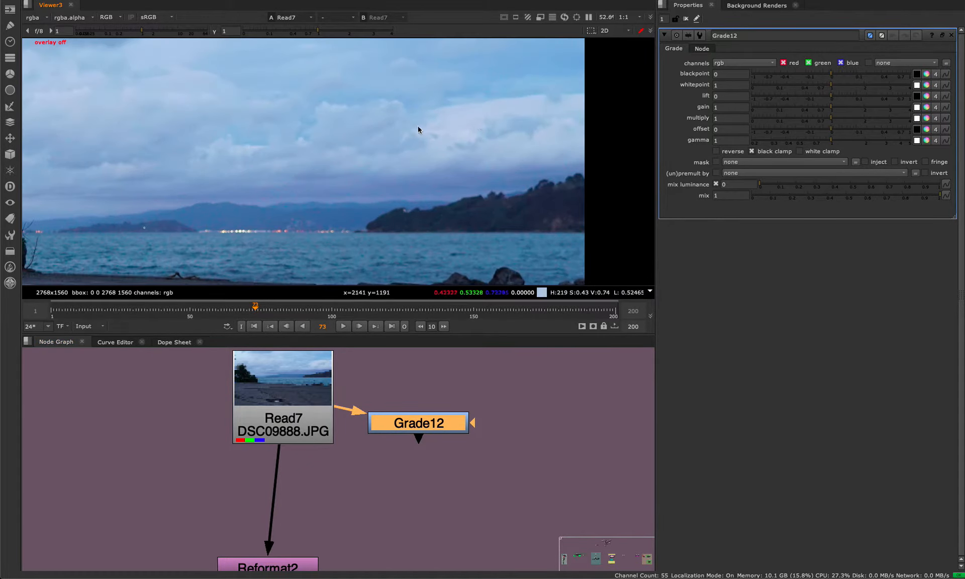
{"action": "middle_click_drag", "start_coordinate": [488, 142], "coordinate": [437, 143]}
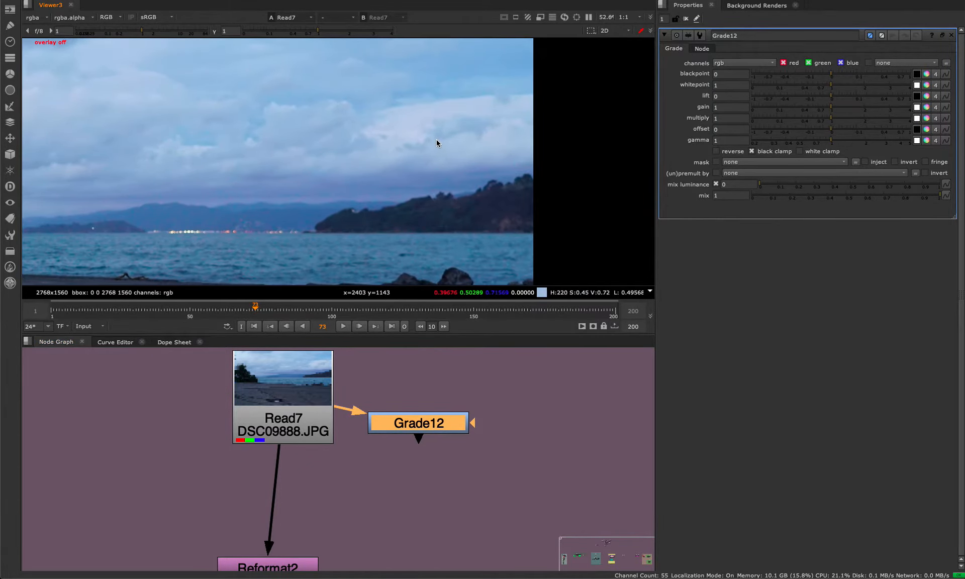
{"action": "left_click", "coordinate": [432, 411]}
{"action": "key", "text": "1"}
{"action": "left_click", "coordinate": [916, 86]}
{"action": "scroll", "coordinate": [398, 141], "scroll_direction": "up", "scroll_amount": 4}
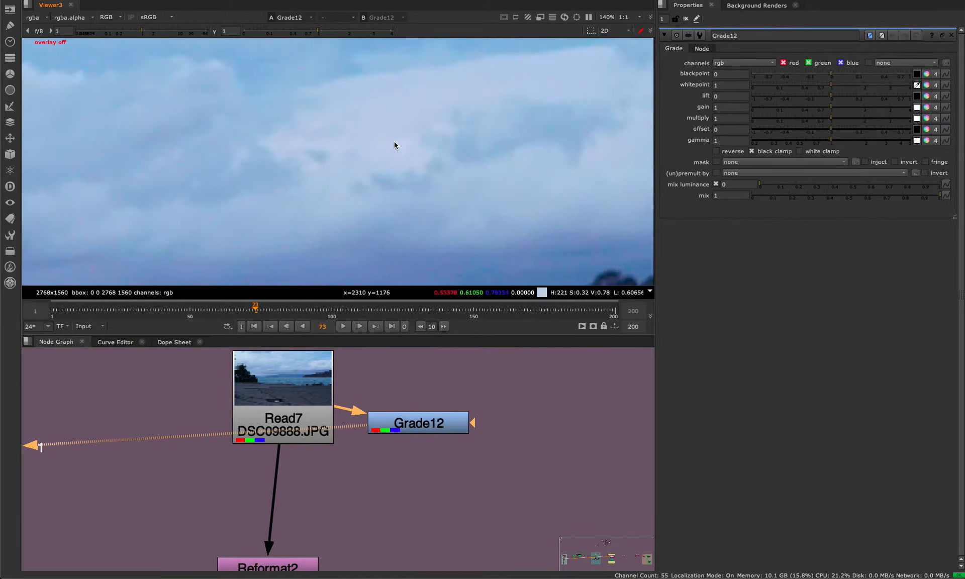
{"action": "left_click", "coordinate": [394, 142], "text": "ctrl"}
{"action": "key", "text": "f"}
{"action": "key", "text": "space"}
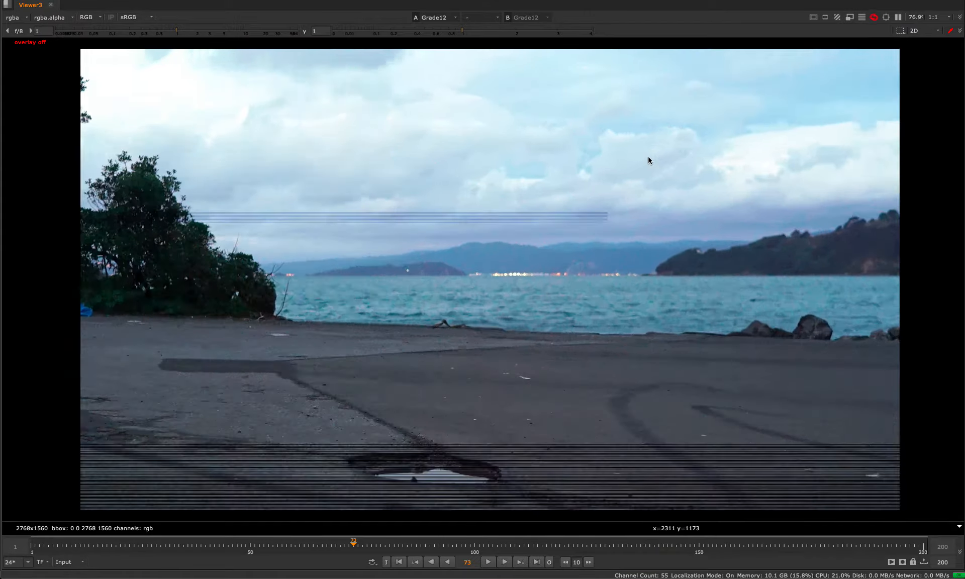
{"action": "scroll", "coordinate": [649, 160], "scroll_direction": "up", "scroll_amount": 5}
{"action": "scroll", "coordinate": [575, 183], "scroll_direction": "down", "scroll_amount": 6}
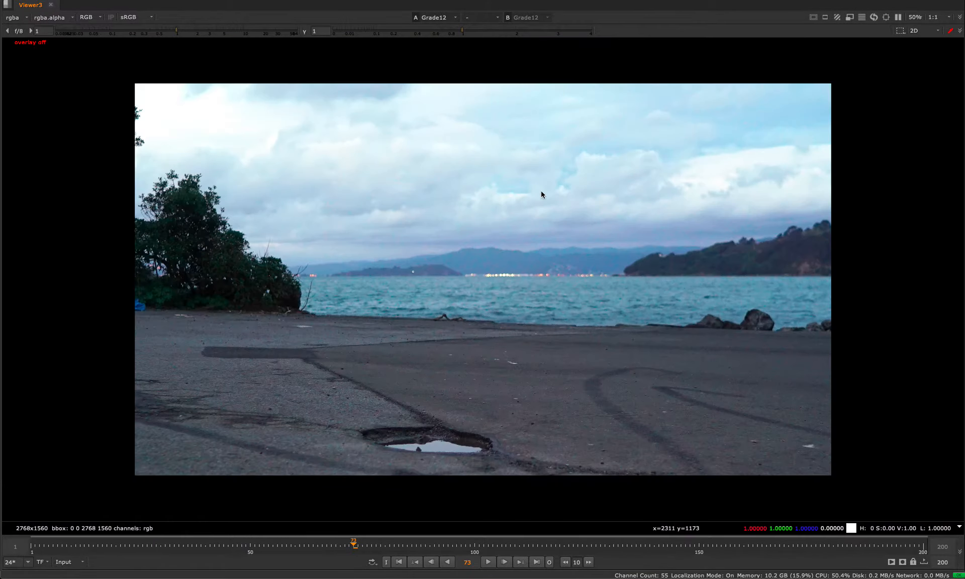
{"action": "key", "text": "space"}
Compare the coastal photo before and after white balancing by repeatedly disabling and enabling the Grade node, including close-ups of pavement and water.
{"action": "left_click", "coordinate": [399, 417]}
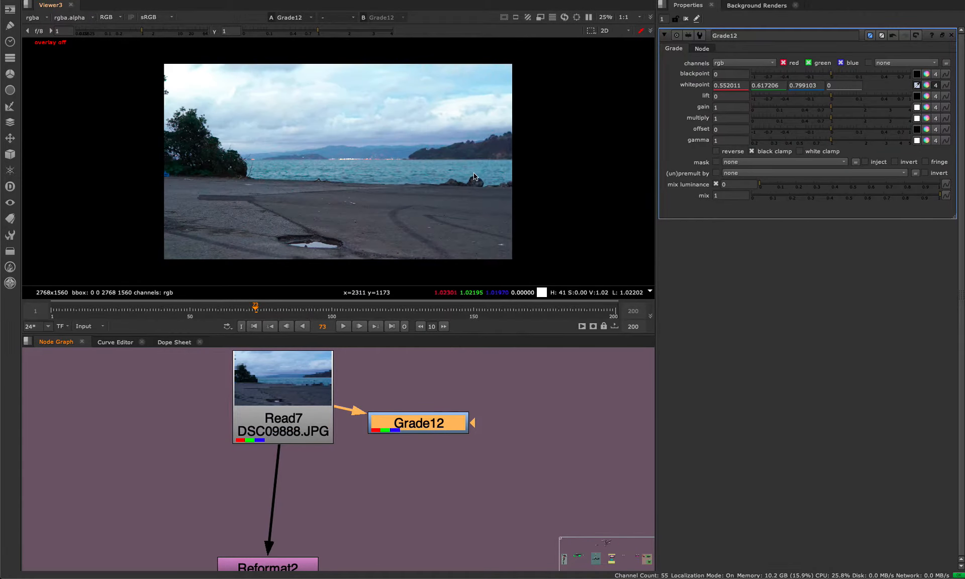
{"action": "scroll", "coordinate": [474, 174], "scroll_direction": "up", "scroll_amount": 8}
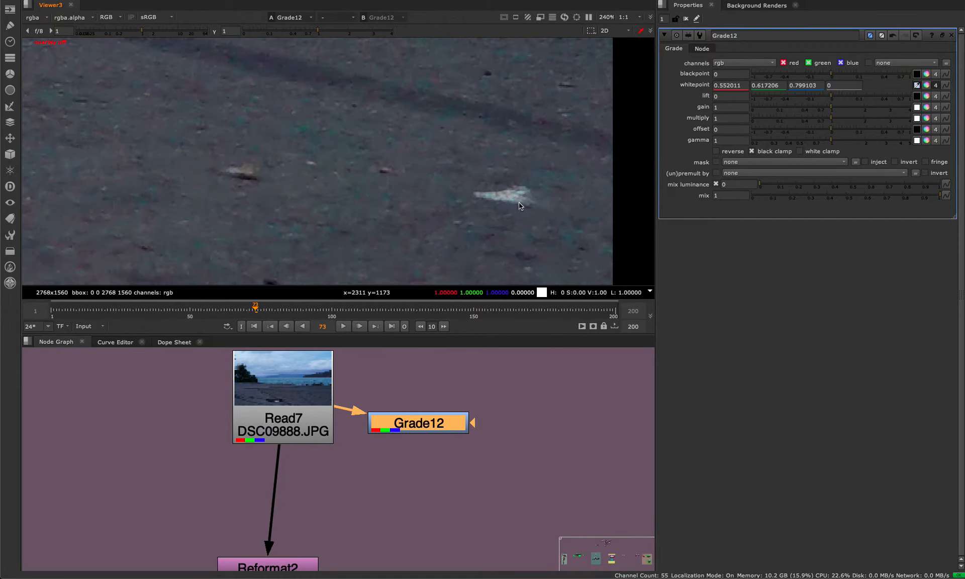
{"action": "key", "text": "d"}
{"action": "key", "text": "d"}
{"action": "scroll", "coordinate": [510, 201], "scroll_direction": "down", "scroll_amount": 8}
{"action": "key", "text": "d"}
{"action": "key", "text": "d"}
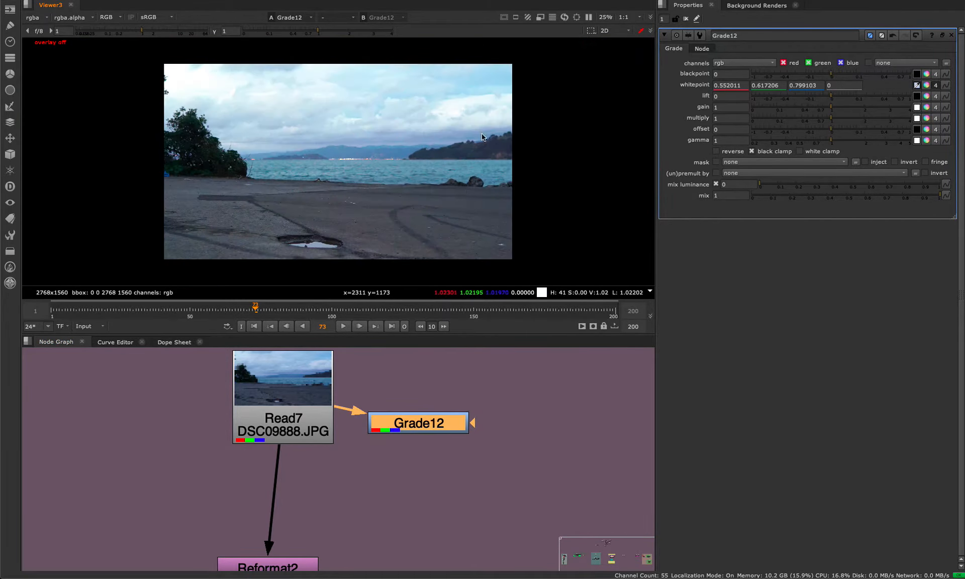
{"action": "key", "text": "d"}
{"action": "key", "text": "d"}
{"action": "key", "text": "d"}
{"action": "key", "text": "d"}
{"action": "key", "text": "d"}
{"action": "key", "text": "d"}
{"action": "key", "text": "d"}
{"action": "key", "text": "d"}
{"action": "key", "text": "d"}
{"action": "key", "text": "d"}
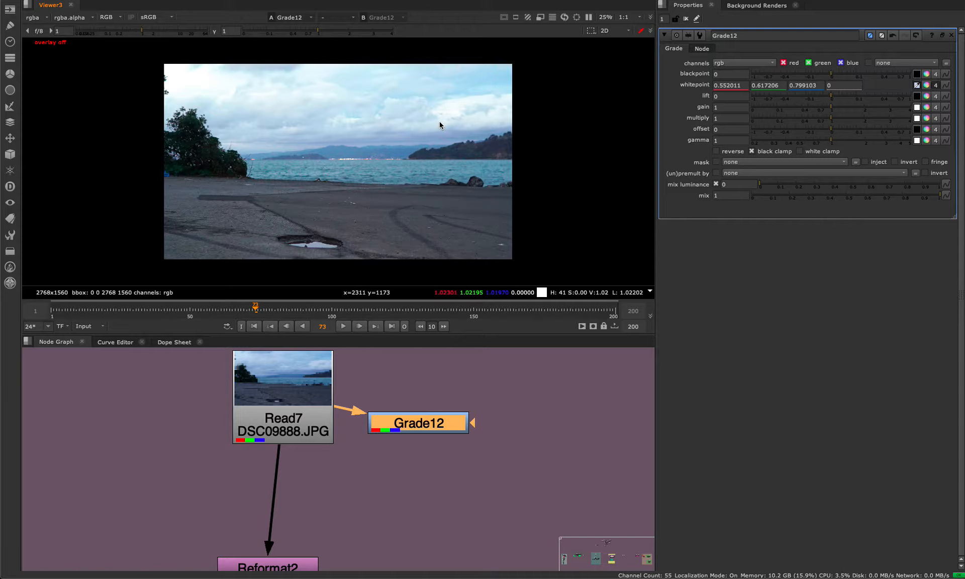
{"action": "key", "text": "d"}
{"action": "key", "text": "d"}
{"action": "key", "text": "d"}
{"action": "key", "text": "d"}
{"action": "key", "text": "d"}
{"action": "key", "text": "d"}
{"action": "key", "text": "d"}
{"action": "scroll", "coordinate": [418, 168], "scroll_direction": "up", "scroll_amount": 5}
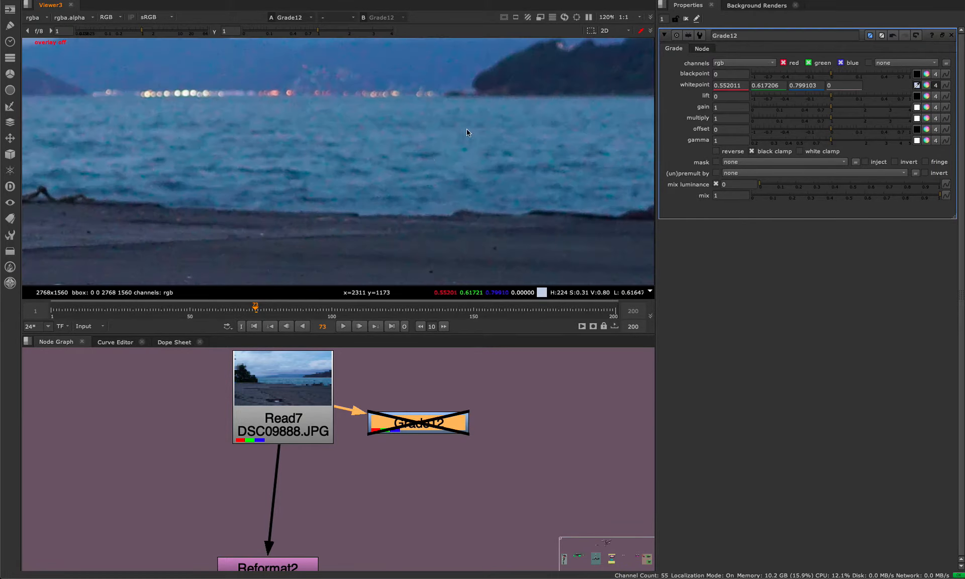
{"action": "key", "text": "d"}
{"action": "middle_click_drag", "start_coordinate": [577, 158], "coordinate": [387, 276]}
{"action": "middle_click_drag", "start_coordinate": [402, 160], "coordinate": [166, 347]}
{"action": "middle_click_drag", "start_coordinate": [373, 231], "coordinate": [648, 103]}
{"action": "key", "text": "f"}
{"action": "key", "text": "d"}
{"action": "key", "text": "d"}
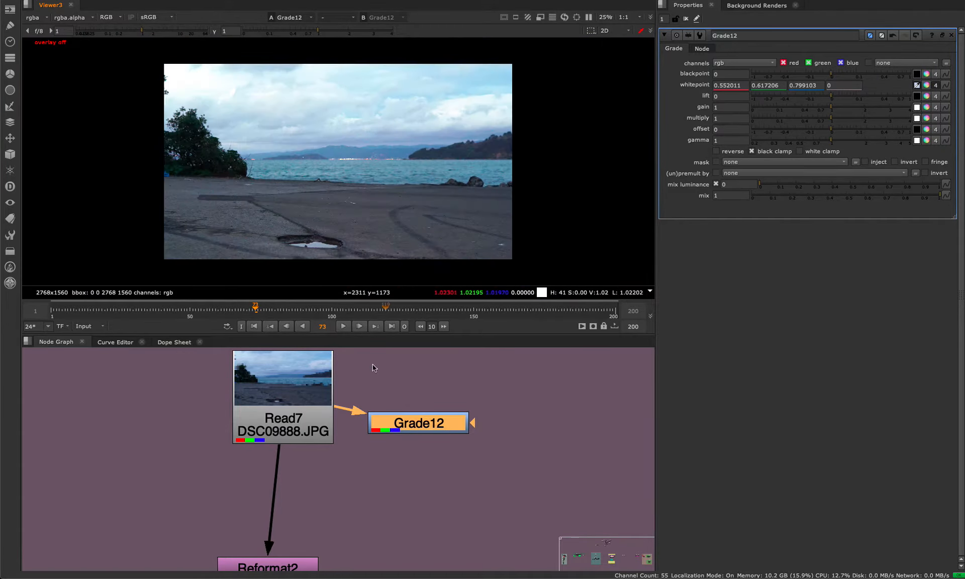
Undo the creation of the Grade node attached to the Read7 coastal photo and return to the split viewer and node graph layout.
{"action": "middle_click_drag", "start_coordinate": [364, 512], "coordinate": [364, 450]}
{"action": "key", "text": "space"}
{"action": "middle_click_drag", "start_coordinate": [473, 320], "coordinate": [493, 322]}
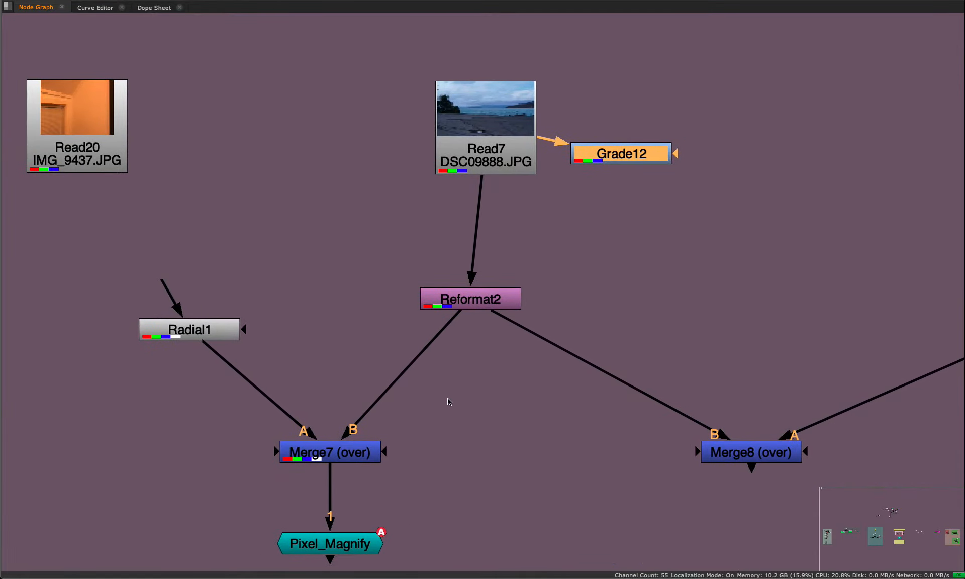
{"action": "middle_click_drag", "start_coordinate": [607, 228], "coordinate": [559, 345]}
{"action": "key", "text": "ctrl+z"}
{"action": "key", "text": "ctrl+z"}
{"action": "key", "text": "ctrl+z"}
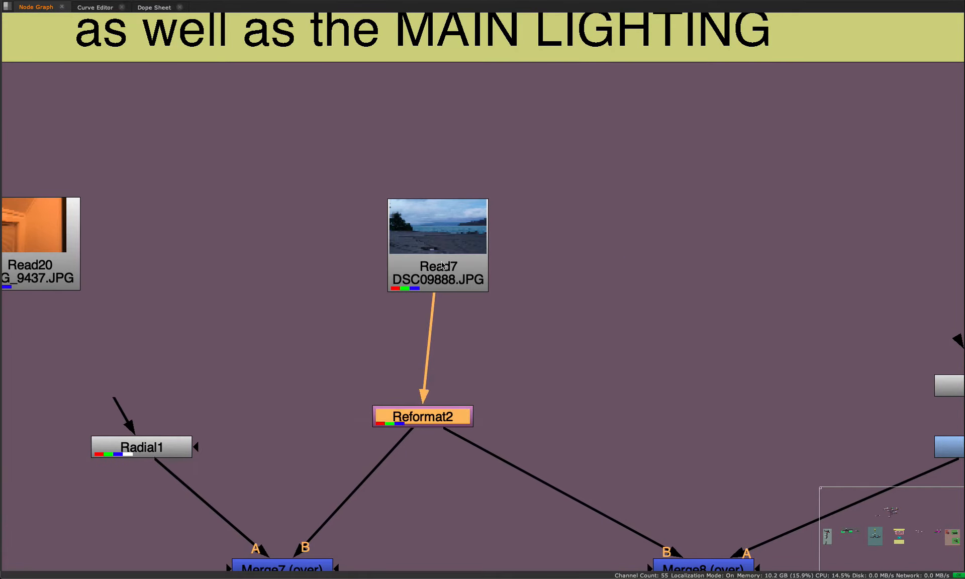
{"action": "key", "text": "space"}
{"action": "middle_click_drag", "start_coordinate": [475, 351], "coordinate": [412, 517]}
{"action": "left_click_drag", "start_coordinate": [383, 420], "coordinate": [379, 419]}
{"action": "key", "text": "ctrl+z"}
{"action": "middle_click_drag", "start_coordinate": [341, 421], "coordinate": [349, 317]}
View the Reformat2 plate, followed by the Merge7 composite with the pure white circle over the pavement.
{"action": "left_click", "coordinate": [367, 477]}
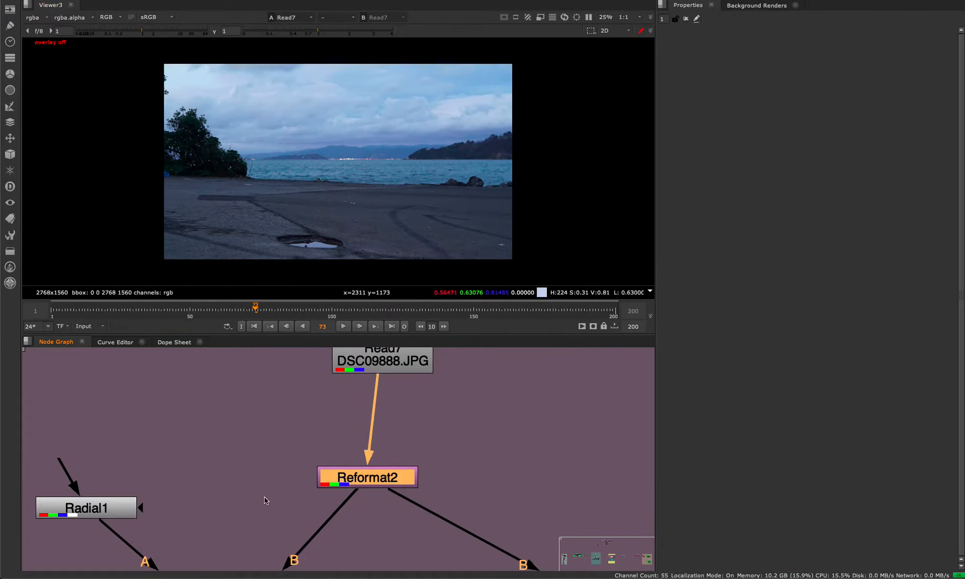
{"action": "middle_click_drag", "start_coordinate": [301, 510], "coordinate": [382, 417]}
{"action": "key", "text": "1"}
{"action": "middle_click_drag", "start_coordinate": [426, 482], "coordinate": [501, 418]}
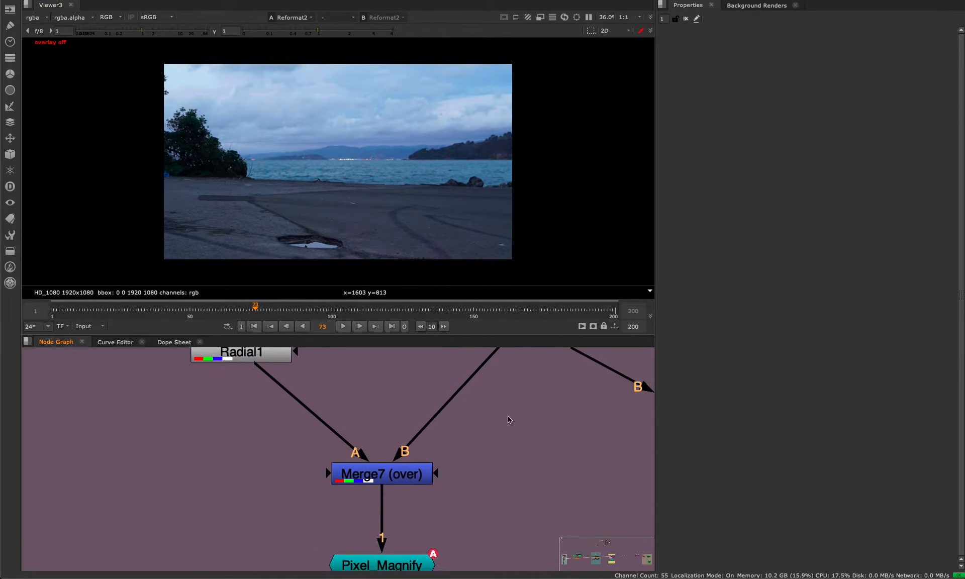
{"action": "left_click", "coordinate": [381, 472]}
{"action": "key", "text": "1"}
{"action": "scroll", "coordinate": [362, 166], "scroll_direction": "up", "scroll_amount": 6}
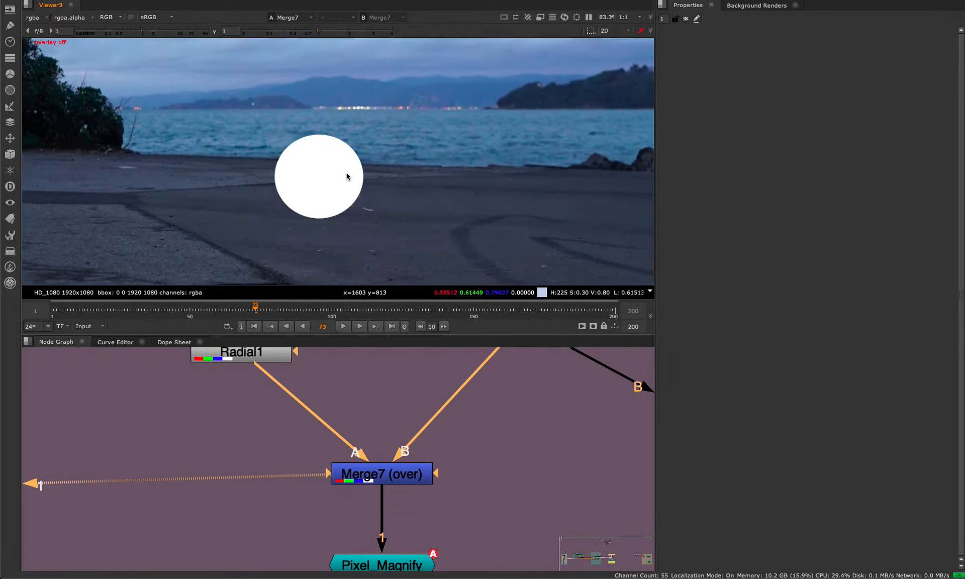
{"action": "middle_click_drag", "start_coordinate": [343, 257], "coordinate": [377, 224]}
{"action": "key", "text": "f"}
Display the Pixel_Magnify output at frame 39 in a maximized viewer.
{"action": "middle_click_drag", "start_coordinate": [370, 445], "coordinate": [352, 392]}
{"action": "middle_click_drag", "start_coordinate": [422, 402], "coordinate": [382, 405]}
{"action": "scroll", "coordinate": [368, 435], "scroll_direction": "down", "scroll_amount": 3}
{"action": "scroll", "coordinate": [419, 404], "scroll_direction": "up", "scroll_amount": 3}
{"action": "middle_click_drag", "start_coordinate": [420, 434], "coordinate": [384, 554]}
{"action": "key", "text": "1"}
{"action": "mouse_move", "coordinate": [157, 310]}
{"action": "left_mouse_down"}
{"action": "mouse_move", "coordinate": [65, 310]}
{"action": "mouse_move", "coordinate": [159, 311]}
{"action": "left_mouse_up"}
{"action": "key", "text": "space"}
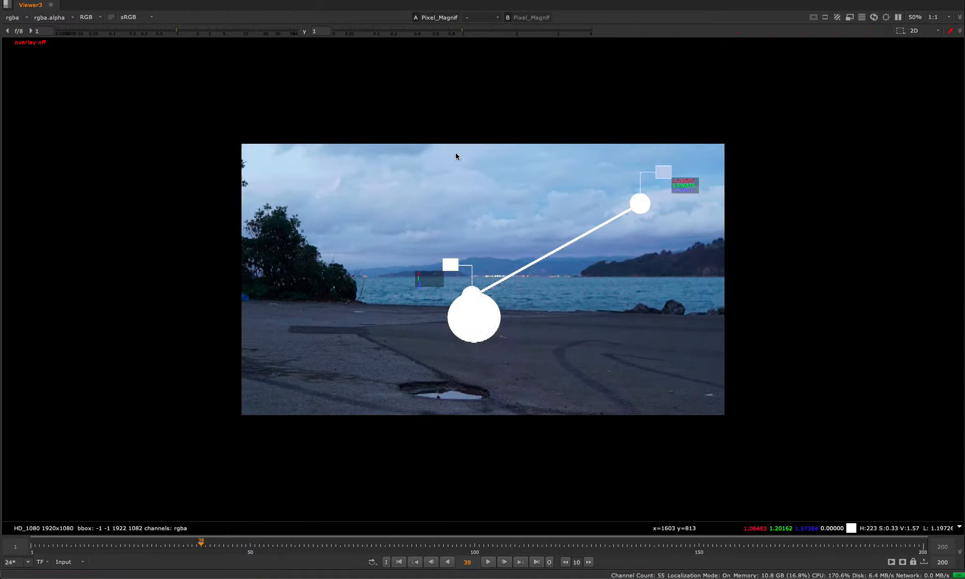
Examine up close the magnified pixel values sampled from the white circle and from the bright cloud.
{"action": "scroll", "coordinate": [458, 330], "scroll_direction": "up", "scroll_amount": 5}
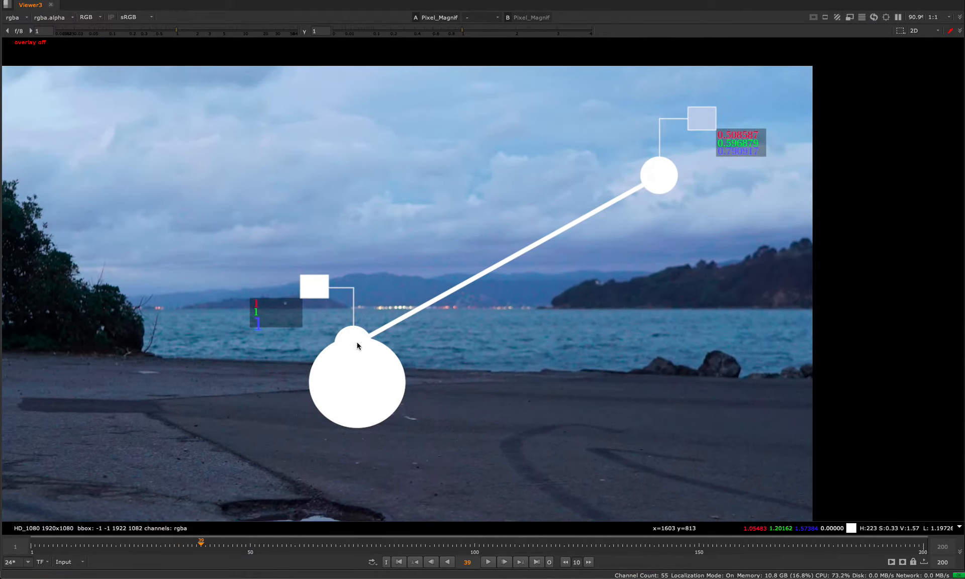
{"action": "scroll", "coordinate": [722, 146], "scroll_direction": "up", "scroll_amount": 3}
{"action": "scroll", "coordinate": [562, 248], "scroll_direction": "down", "scroll_amount": 1}
{"action": "scroll", "coordinate": [692, 141], "scroll_direction": "down", "scroll_amount": 2}
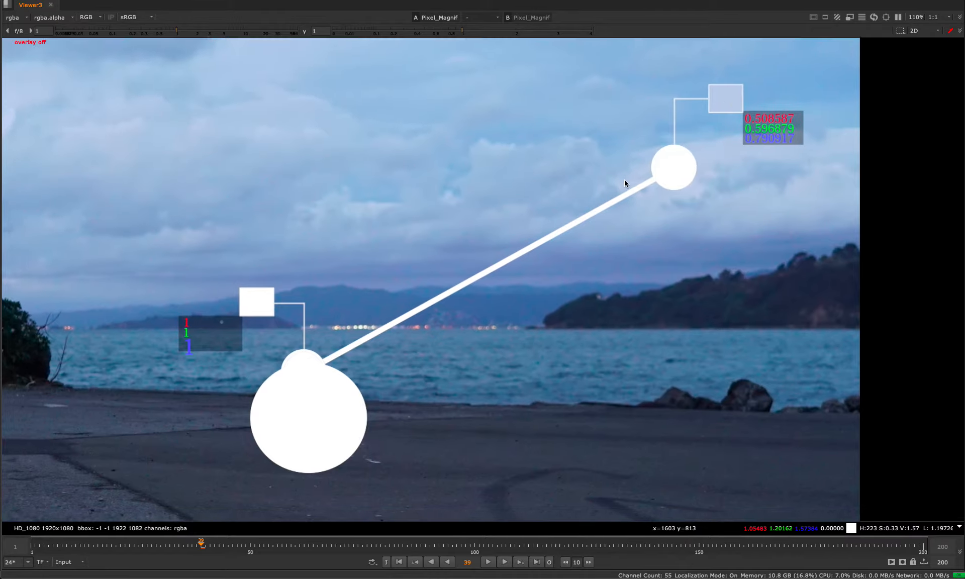
{"action": "scroll", "coordinate": [601, 210], "scroll_direction": "down", "scroll_amount": 4}
{"action": "scroll", "coordinate": [672, 152], "scroll_direction": "up", "scroll_amount": 4}
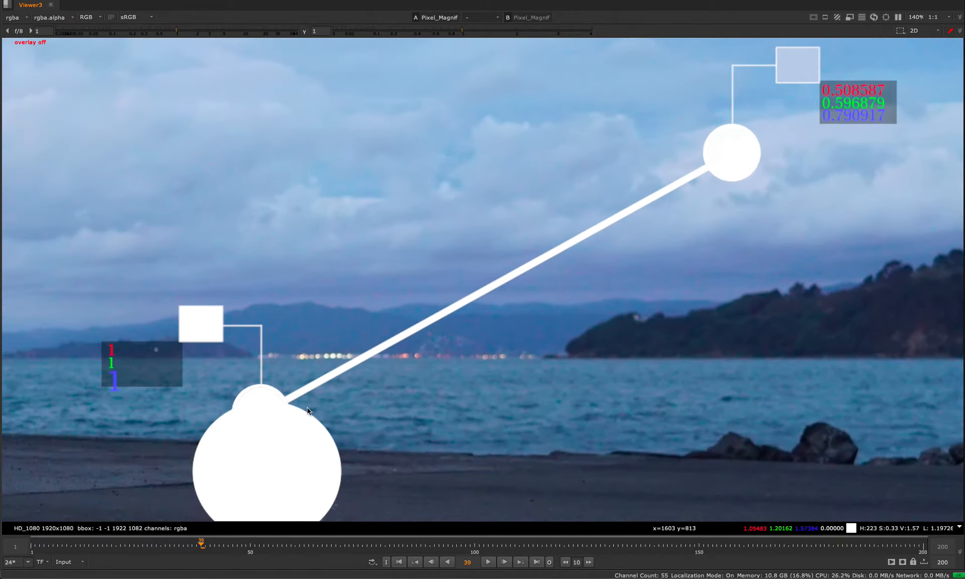
{"action": "middle_click_drag", "start_coordinate": [762, 131], "coordinate": [601, 170]}
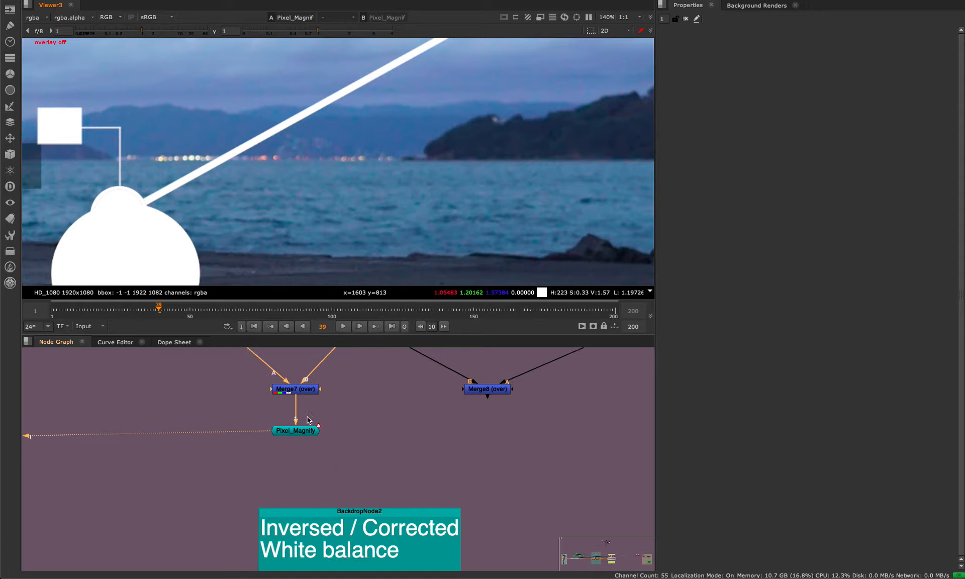
Load the Merge8 composite on viewer input 2 and Merge7 on input 1, and maximize the viewer on Merge8.
{"action": "scroll", "coordinate": [438, 451], "scroll_direction": "up", "scroll_amount": 3}
{"action": "left_click", "coordinate": [431, 459]}
{"action": "key", "text": "2"}
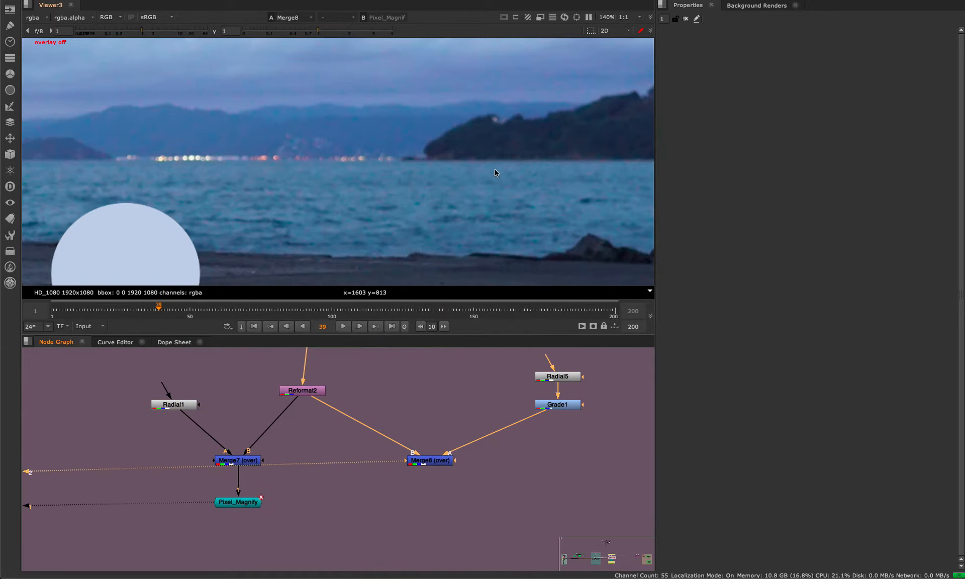
{"action": "scroll", "coordinate": [495, 169], "scroll_direction": "down", "scroll_amount": 8}
{"action": "left_click", "coordinate": [239, 460]}
{"action": "key", "text": "1"}
{"action": "scroll", "coordinate": [358, 212], "scroll_direction": "up", "scroll_amount": 5}
{"action": "key", "text": "2"}
{"action": "key", "text": "space"}
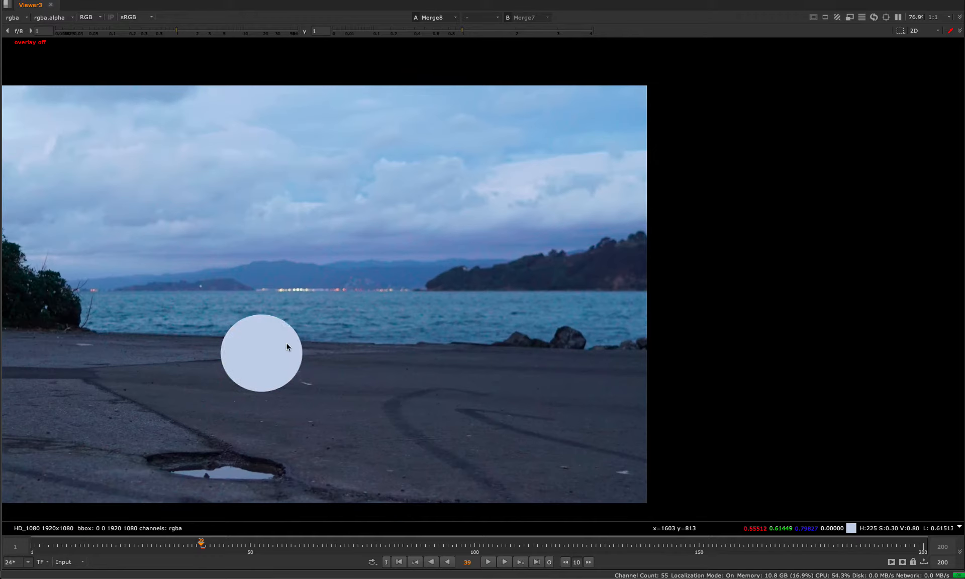
Compare the ungraded white circle of Merge7 with the color-graded circle of Merge8 by alternating the viewer inputs.
{"action": "key", "text": "1"}
{"action": "key", "text": "2"}
{"action": "key", "text": "1"}
{"action": "key", "text": "2"}
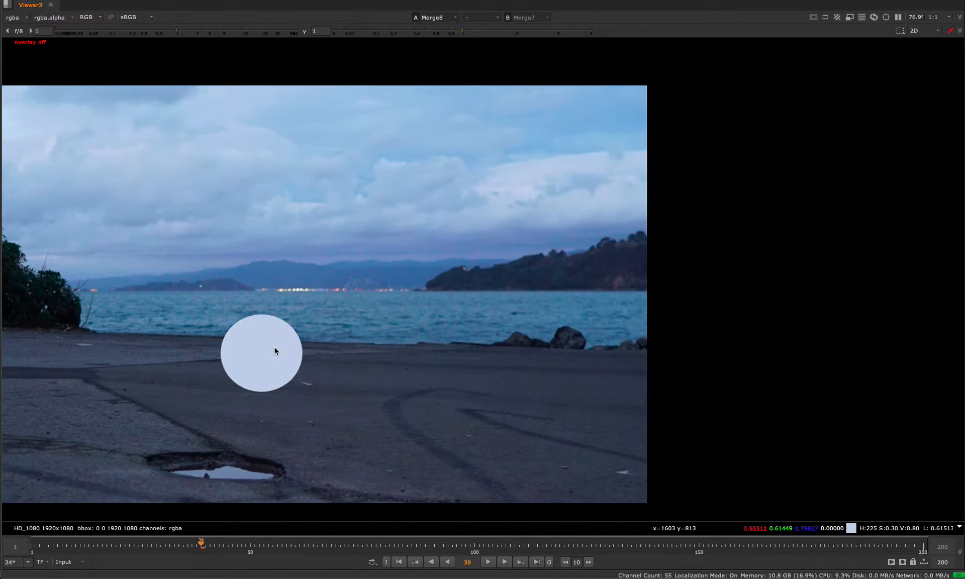
{"action": "key", "text": "1"}
{"action": "key", "text": "2"}
Examine how the Merge8 circle sits in the coastal plate, from the whole frame to a close-up.
{"action": "middle_click_drag", "start_coordinate": [237, 333], "coordinate": [457, 294]}
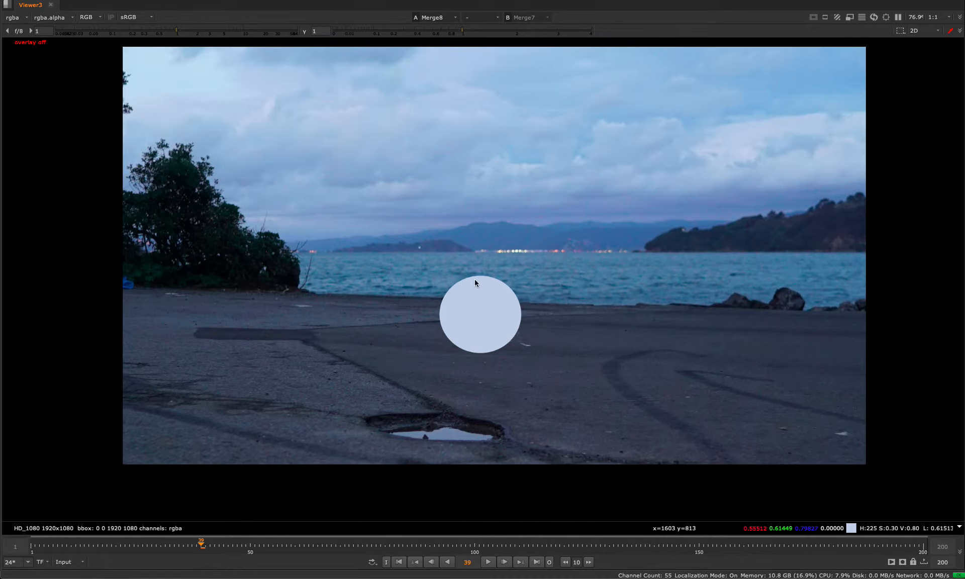
{"action": "middle_click_drag", "start_coordinate": [532, 269], "coordinate": [403, 317]}
{"action": "scroll", "coordinate": [466, 280], "scroll_direction": "up", "scroll_amount": 1}
{"action": "scroll", "coordinate": [426, 296], "scroll_direction": "down", "scroll_amount": 2}
{"action": "scroll", "coordinate": [421, 308], "scroll_direction": "up", "scroll_amount": 1}
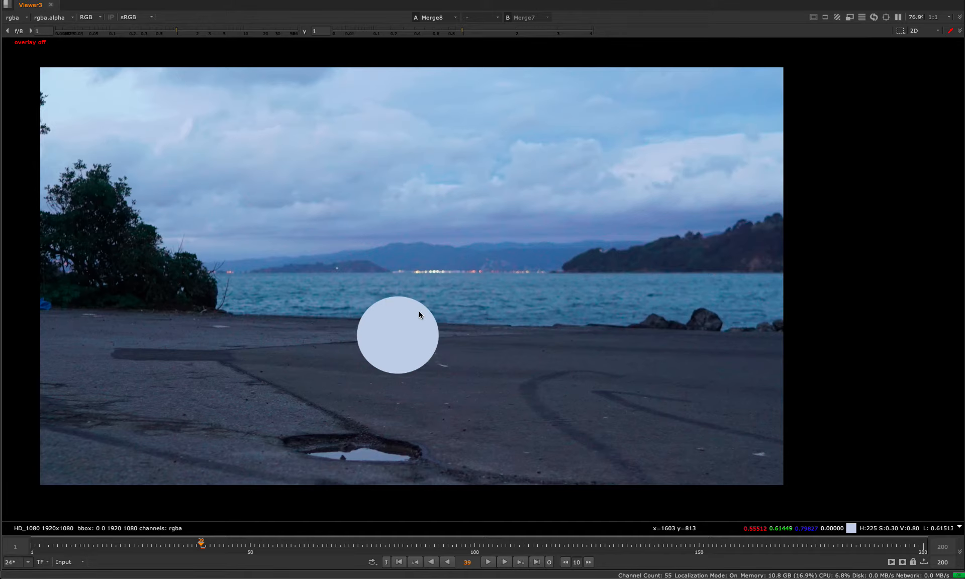
{"action": "scroll", "coordinate": [420, 314], "scroll_direction": "up", "scroll_amount": 4}
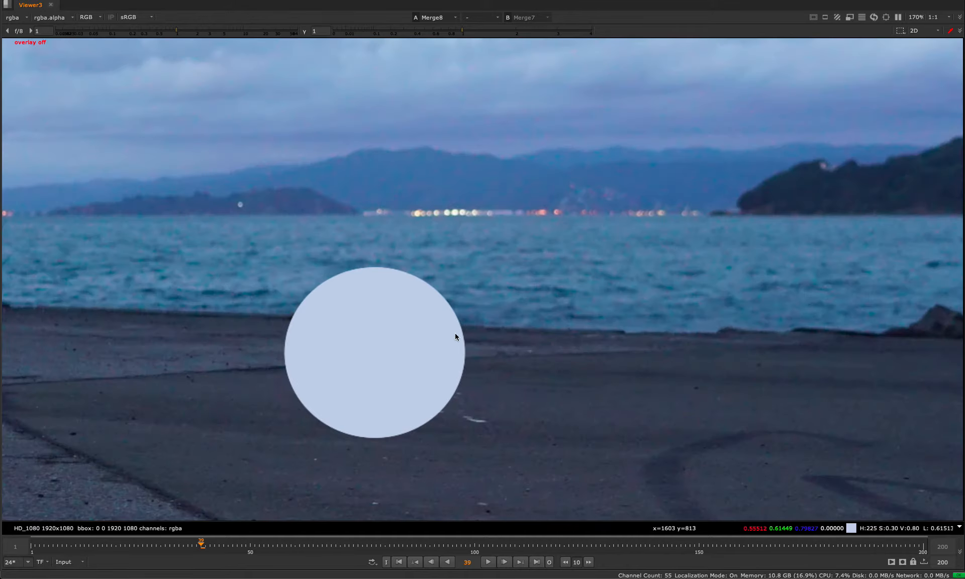
{"action": "middle_click_drag", "start_coordinate": [441, 273], "coordinate": [419, 308]}
Add a RotoPaint node after Merge8 and place it to the side in the node graph.
{"action": "key", "text": "space"}
{"action": "middle_click_drag", "start_coordinate": [434, 449], "coordinate": [389, 460]}
{"action": "scroll", "coordinate": [388, 464], "scroll_direction": "up", "scroll_amount": 3}
{"action": "key", "text": "Tab"}
{"action": "type", "text": "rotopain"}
{"action": "key", "text": "Return"}
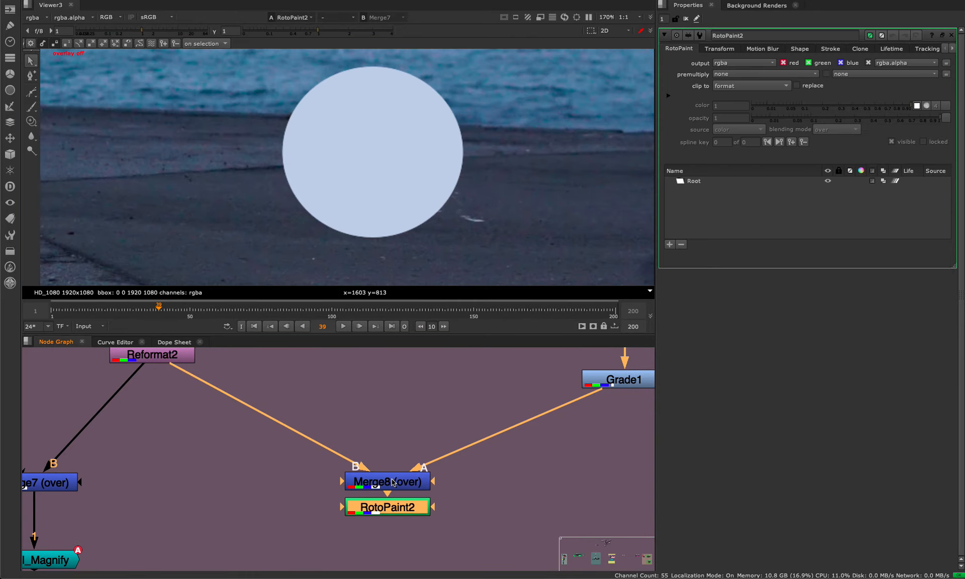
{"action": "left_click_drag", "start_coordinate": [426, 516], "coordinate": [488, 521]}
Add a Grade node fed by Merge8, use the RotoPaint node as its mask, and view its output.
{"action": "left_click", "coordinate": [381, 501]}
{"action": "key", "text": "g"}
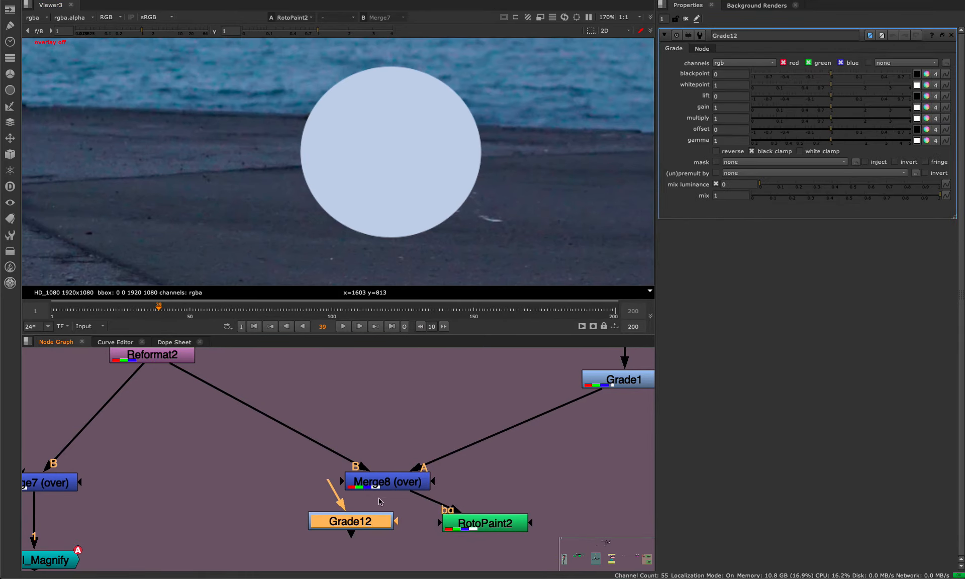
{"action": "left_click_drag", "start_coordinate": [328, 480], "coordinate": [382, 485]}
{"action": "left_click_drag", "start_coordinate": [391, 522], "coordinate": [516, 520]}
{"action": "key", "text": "1"}
{"action": "left_click_drag", "start_coordinate": [412, 543], "coordinate": [421, 543]}
Set the new Grade's multiply to orange (1, 0.445955, 0.056931) and paint a soft RotoPaint stroke over the circle's upper-left edge.
{"action": "left_click", "coordinate": [927, 118]}
{"action": "left_click_drag", "start_coordinate": [698, 159], "coordinate": [846, 70]}
{"action": "double_click", "coordinate": [518, 520]}
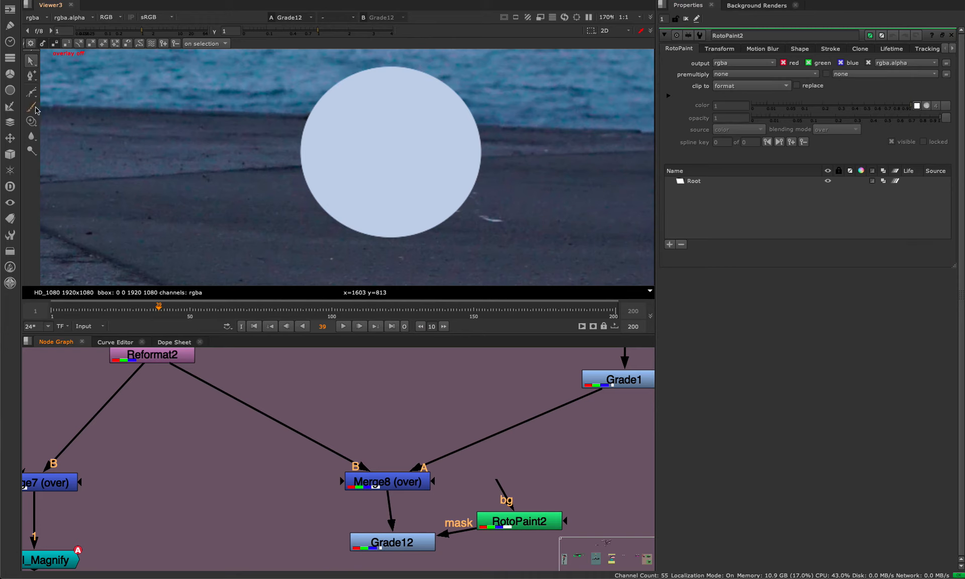
{"action": "left_click", "coordinate": [32, 107]}
{"action": "mouse_move", "coordinate": [315, 145]}
{"action": "left_mouse_down"}
{"action": "mouse_move", "coordinate": [304, 142]}
{"action": "mouse_move", "coordinate": [367, 114]}
{"action": "left_mouse_up"}
Set the gain of the masked Grade to 3.15 to brighten the orange light patch.
{"action": "double_click", "coordinate": [392, 542]}
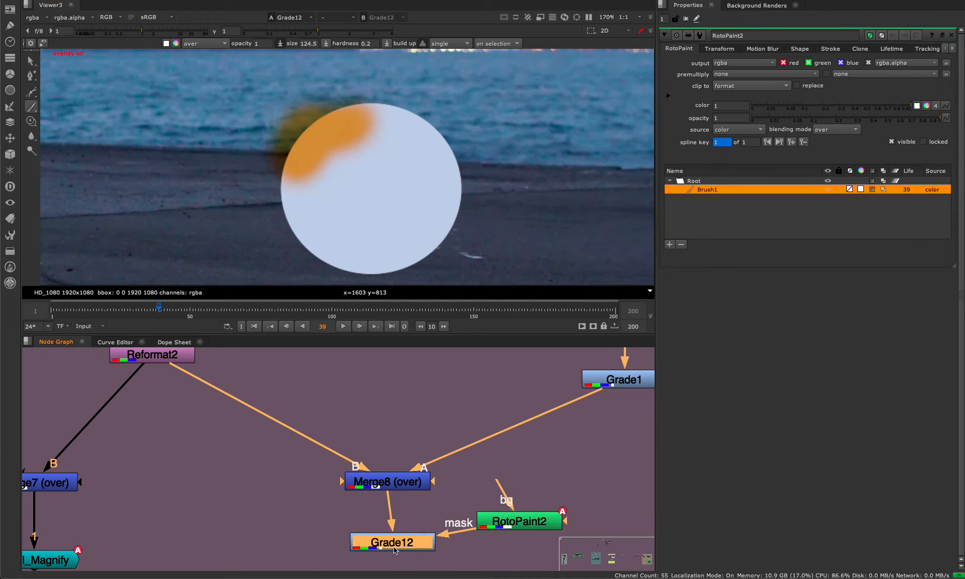
{"action": "left_click_drag", "start_coordinate": [862, 109], "coordinate": [893, 108]}
{"action": "middle_click_drag", "start_coordinate": [425, 155], "coordinate": [402, 72]}
{"action": "scroll", "coordinate": [428, 151], "scroll_direction": "down", "scroll_amount": 5}
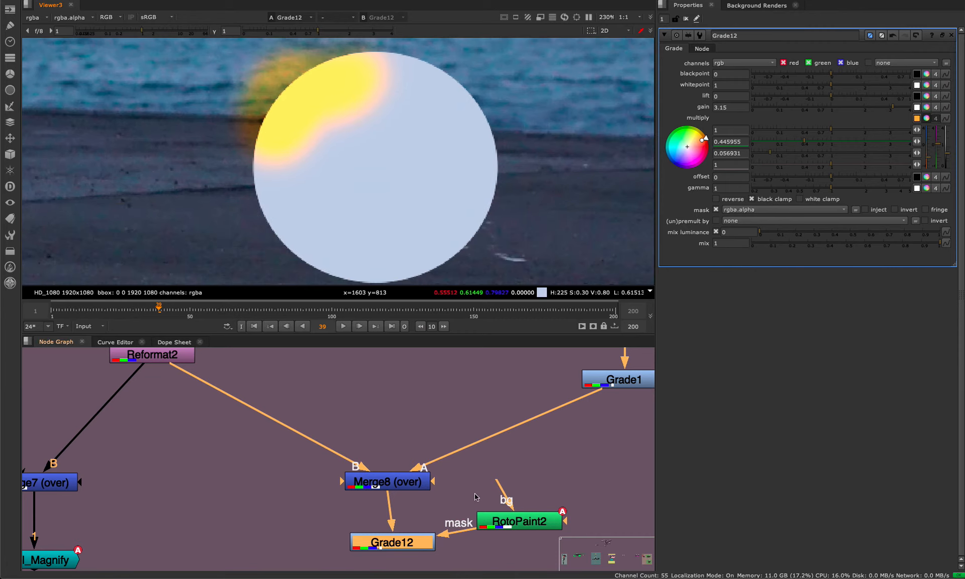
Paint a second RotoPaint brush stroke that extends the light patch further into the circle's upper-left area.
{"action": "left_click", "coordinate": [475, 497]}
{"action": "left_click", "coordinate": [497, 516]}
{"action": "left_click_drag", "start_coordinate": [502, 519], "coordinate": [498, 519]}
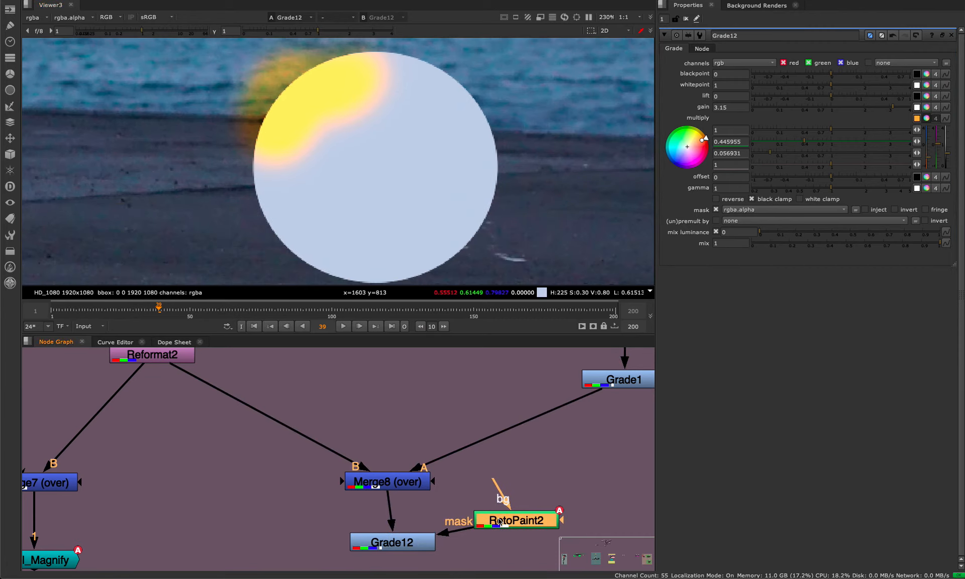
{"action": "double_click", "coordinate": [499, 521]}
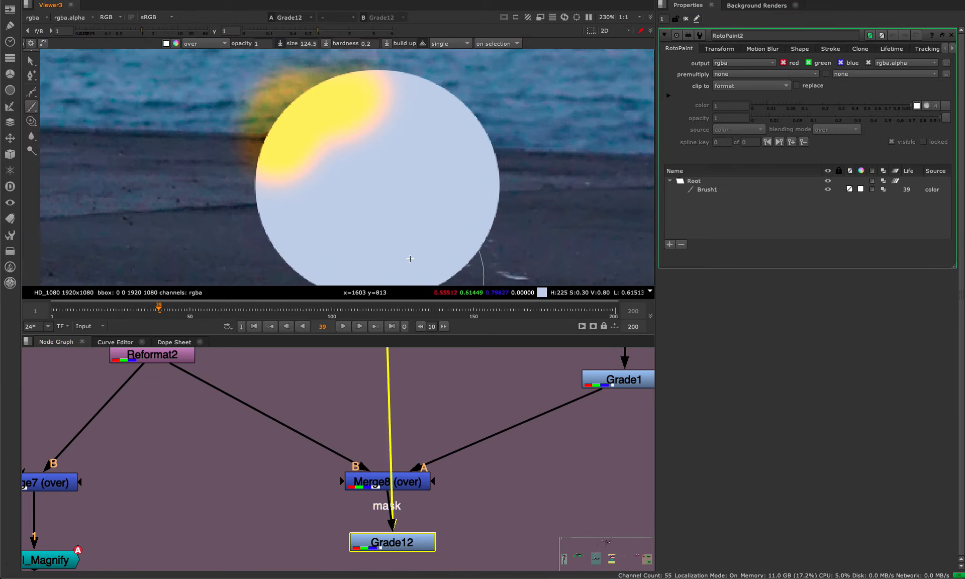
{"action": "left_click_drag", "start_coordinate": [347, 138], "coordinate": [314, 156]}
{"action": "key", "text": "q"}
{"action": "middle_click_drag", "start_coordinate": [390, 213], "coordinate": [367, 207]}
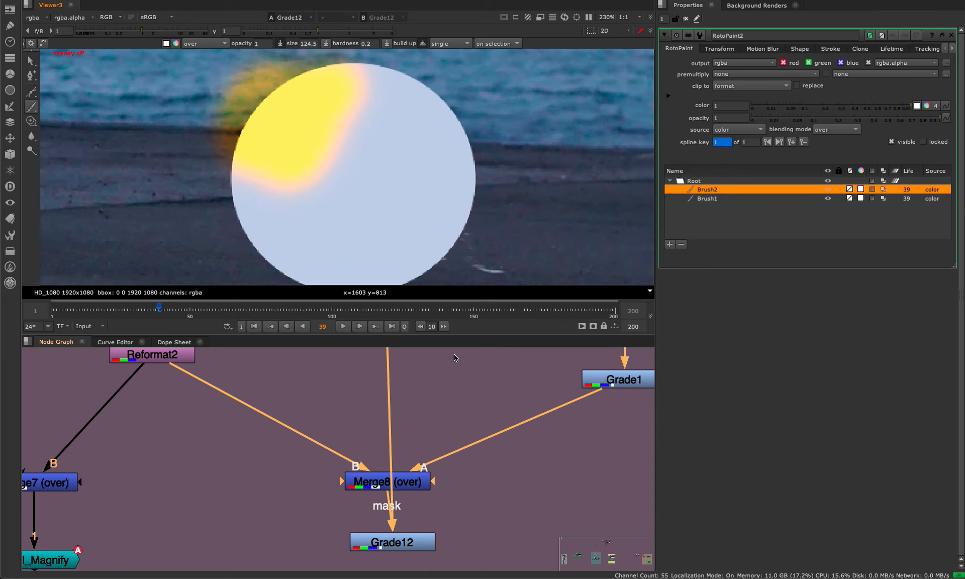
Compare the orange-lit circle with and without its base white balance by repeatedly disabling and enabling Grade1.
{"action": "middle_click_drag", "start_coordinate": [500, 436], "coordinate": [317, 413]}
{"action": "left_click", "coordinate": [465, 363]}
{"action": "key", "text": "d"}
{"action": "scroll", "coordinate": [360, 171], "scroll_direction": "down", "scroll_amount": 4}
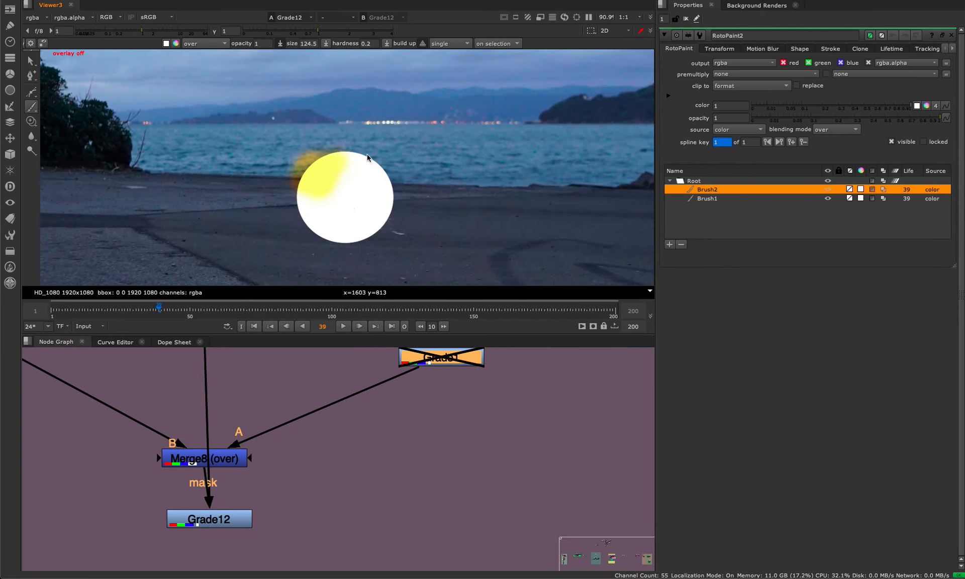
{"action": "scroll", "coordinate": [370, 192], "scroll_direction": "up", "scroll_amount": 3}
{"action": "key", "text": "d"}
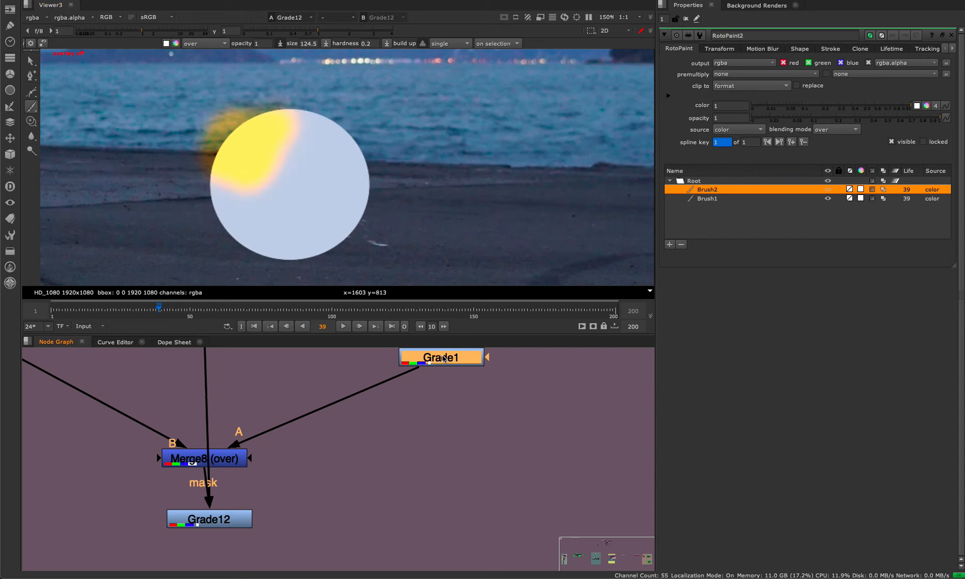
{"action": "middle_click_drag", "start_coordinate": [337, 175], "coordinate": [284, 223]}
{"action": "key", "text": "d"}
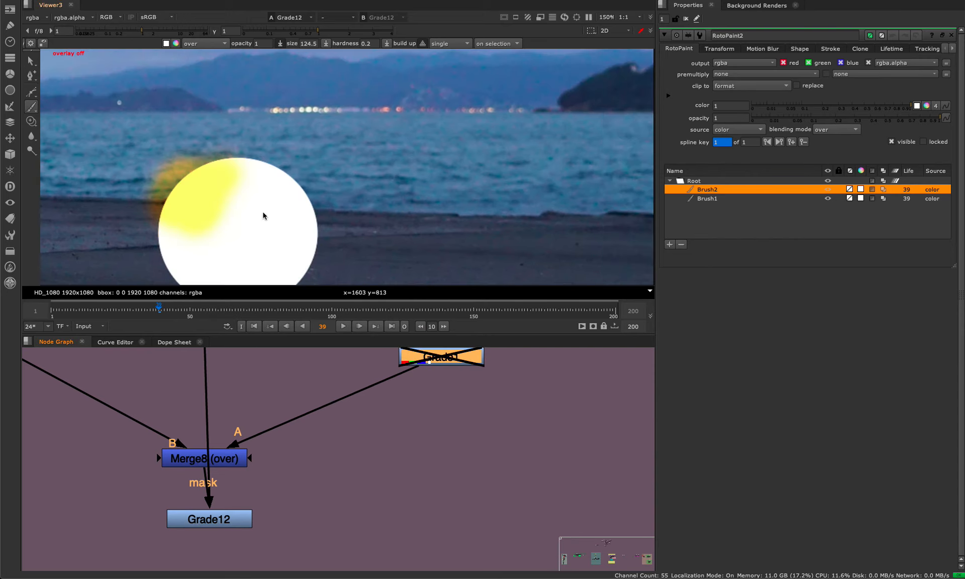
{"action": "scroll", "coordinate": [261, 211], "scroll_direction": "down", "scroll_amount": 3}
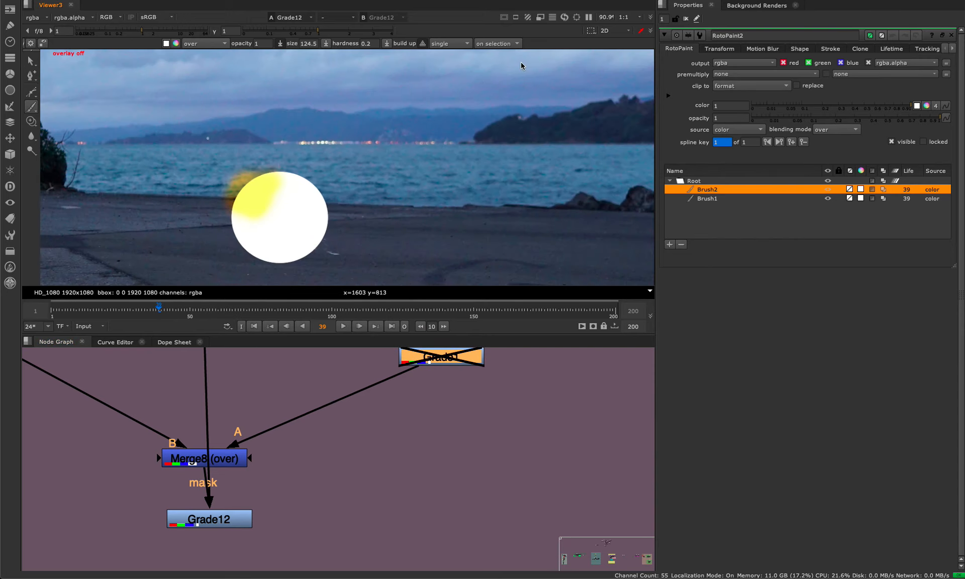
Open Grade1's properties, re-enable the node and examine the orange-lit edge of the circle up close.
{"action": "double_click", "coordinate": [437, 359]}
{"action": "key", "text": "d"}
{"action": "scroll", "coordinate": [411, 185], "scroll_direction": "up", "scroll_amount": 5}
{"action": "middle_click_drag", "start_coordinate": [412, 185], "coordinate": [461, 195]}
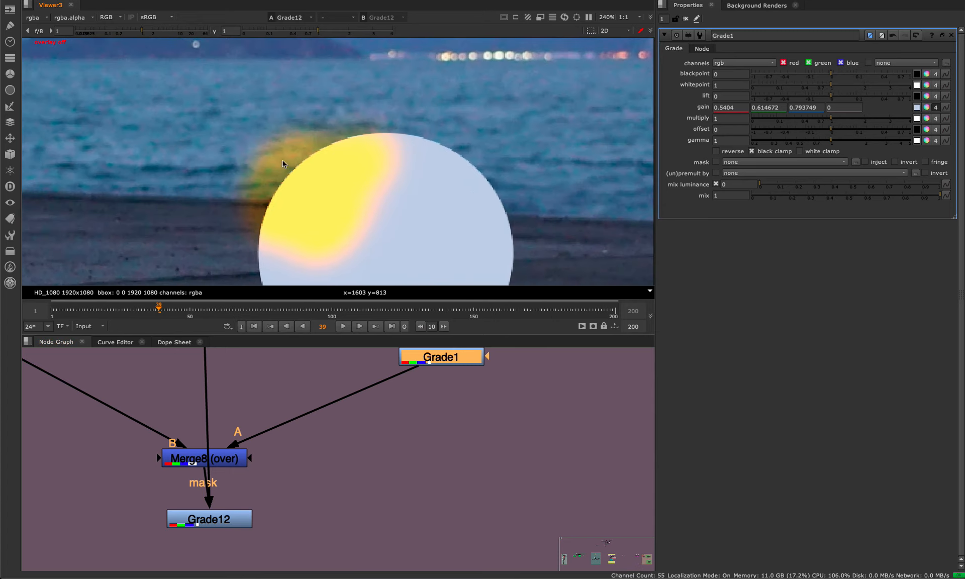
{"action": "scroll", "coordinate": [227, 132], "scroll_direction": "down", "scroll_amount": 3}
Delete the masked orange Grade node and the RotoPaint node that feeds its mask.
{"action": "middle_click_drag", "start_coordinate": [215, 408], "coordinate": [265, 355]}
{"action": "left_click_drag", "start_coordinate": [405, 429], "coordinate": [272, 470]}
{"action": "scroll", "coordinate": [310, 433], "scroll_direction": "down", "scroll_amount": 5}
{"action": "middle_click_drag", "start_coordinate": [286, 483], "coordinate": [295, 535]}
{"action": "key", "text": "Delete"}
{"action": "left_click", "coordinate": [301, 393]}
{"action": "key", "text": "Delete"}
{"action": "middle_click_drag", "start_coordinate": [299, 432], "coordinate": [458, 358]}
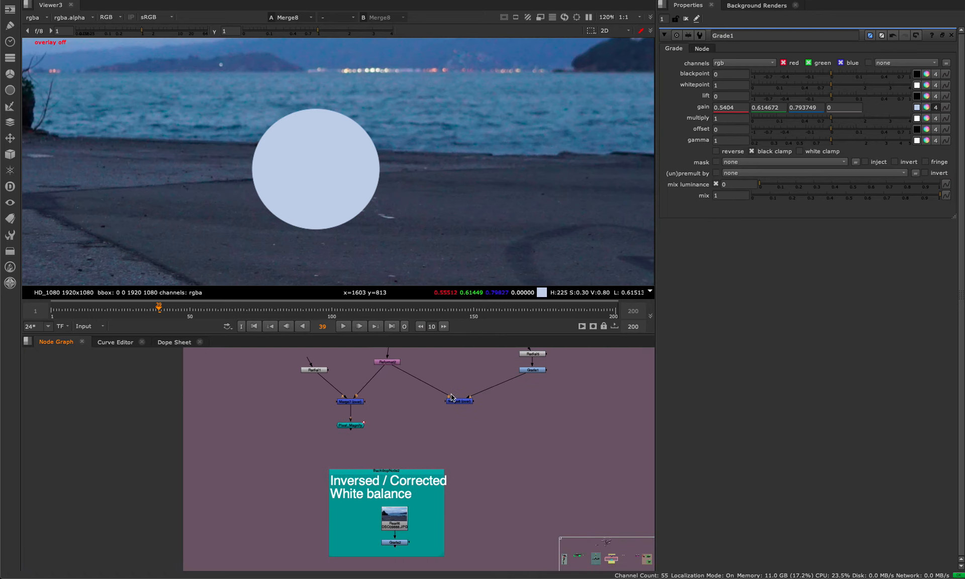
View the Read6 photo and its Grade2 output in the "Inversed / Corrected White balance" backdrop, fitting the corrected image in the viewer.
{"action": "middle_click_drag", "start_coordinate": [374, 530], "coordinate": [348, 463]}
{"action": "scroll", "coordinate": [348, 463], "scroll_direction": "up", "scroll_amount": 4}
{"action": "middle_click_drag", "start_coordinate": [395, 431], "coordinate": [399, 421]}
{"action": "left_click", "coordinate": [379, 432]}
{"action": "key", "text": "1"}
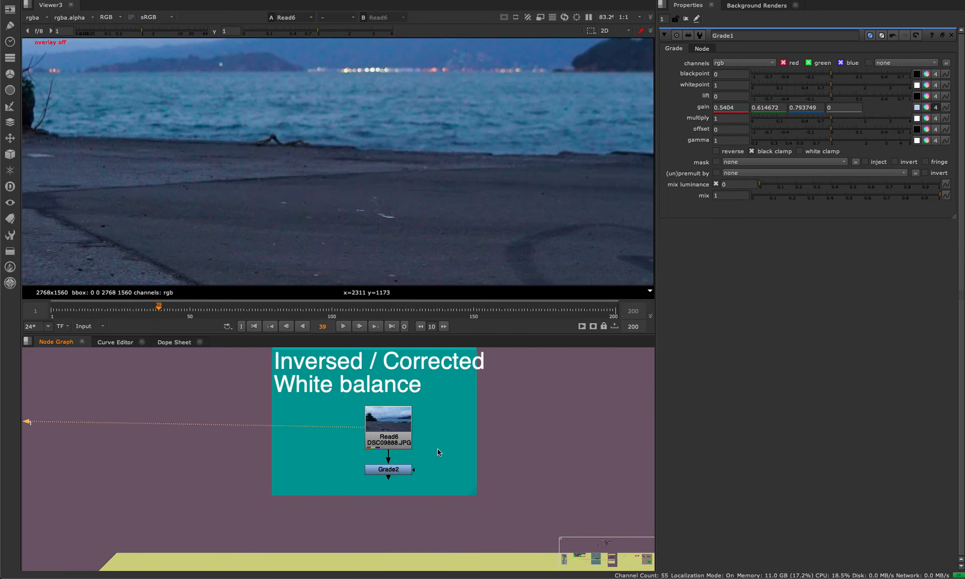
{"action": "left_click", "coordinate": [394, 469]}
{"action": "key", "text": "1"}
{"action": "key", "text": "f"}
Return to the node branch with the Read7 coastal photo and the Merge7 and Merge8 composites.
{"action": "middle_click_drag", "start_coordinate": [295, 481], "coordinate": [261, 367]}
{"action": "middle_click_drag", "start_coordinate": [294, 453], "coordinate": [309, 426]}
{"action": "scroll", "coordinate": [293, 397], "scroll_direction": "down", "scroll_amount": 4}
{"action": "middle_click_drag", "start_coordinate": [340, 381], "coordinate": [323, 493]}
{"action": "middle_click_drag", "start_coordinate": [351, 414], "coordinate": [345, 534]}
{"action": "middle_click_drag", "start_coordinate": [397, 449], "coordinate": [374, 515]}
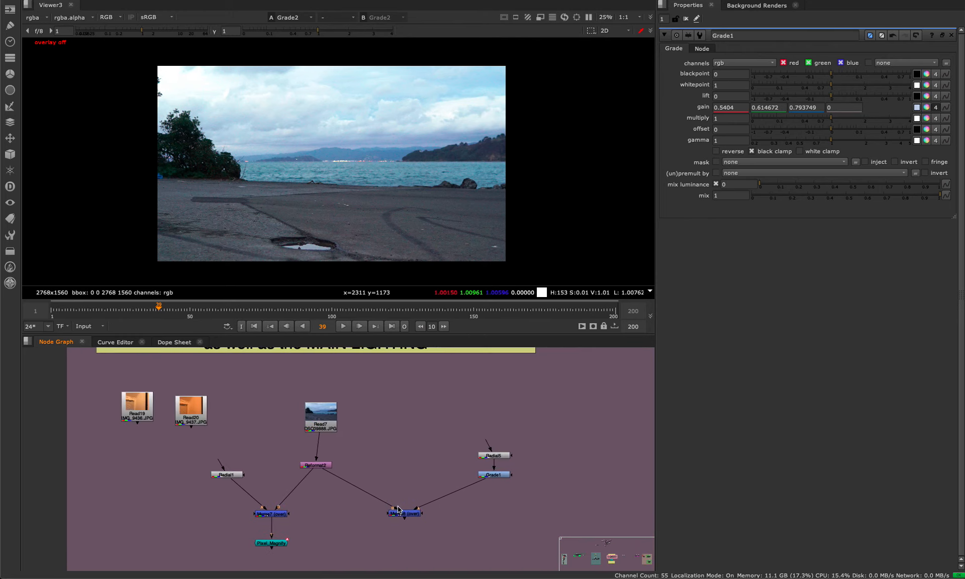